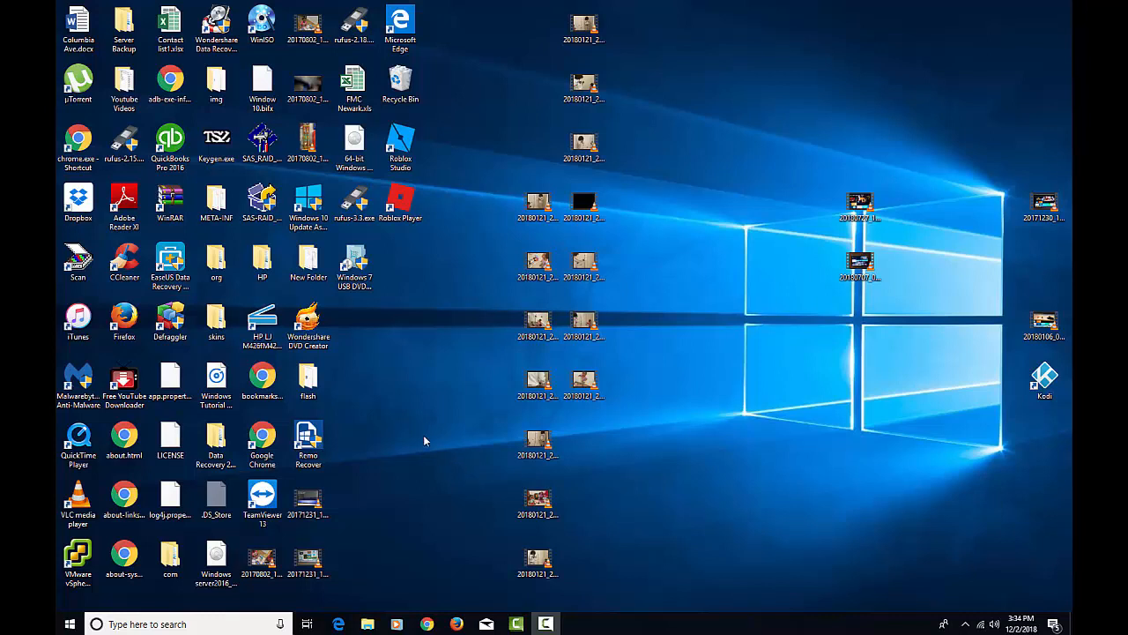
# Search Google for ccleaner in Chrome
pyautogui.click(426, 623)
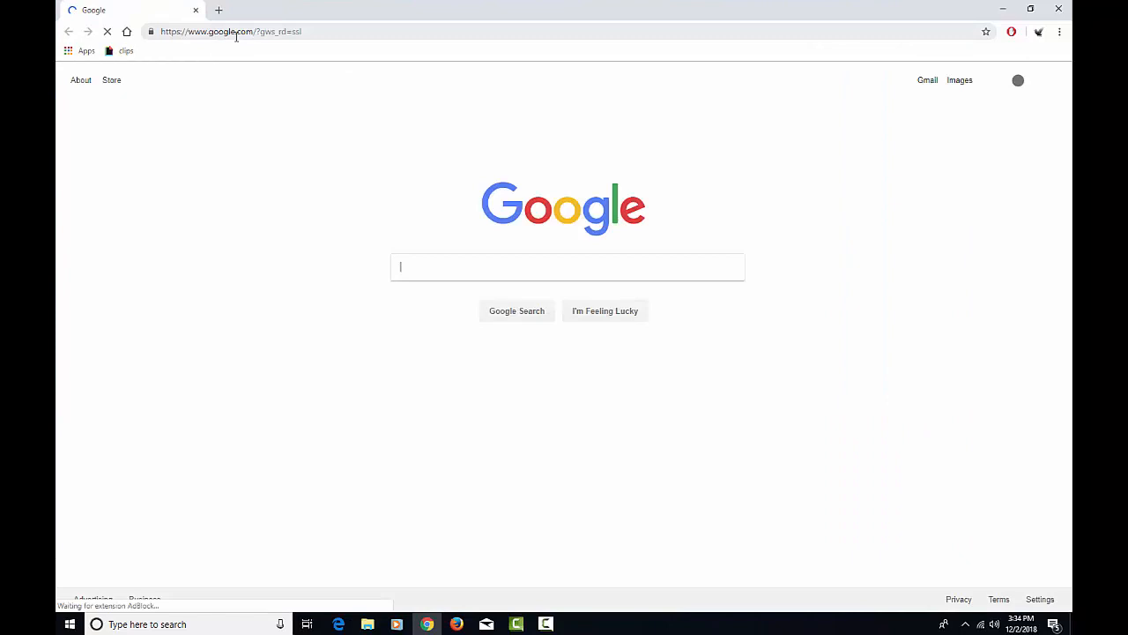
pyautogui.click(257, 31)
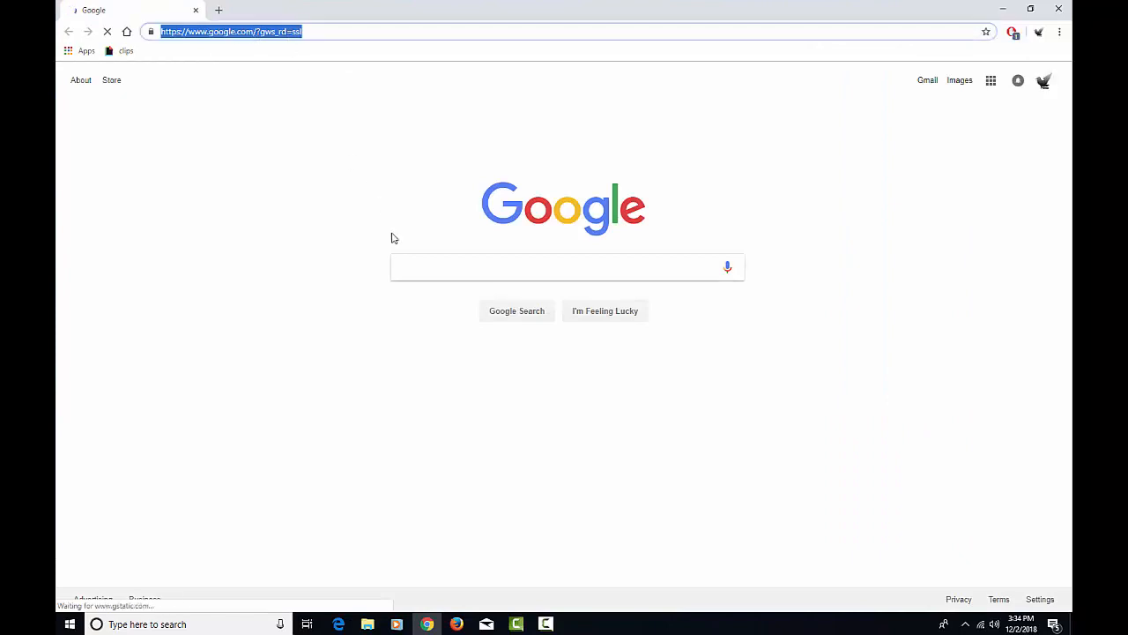
pyautogui.click(424, 269)
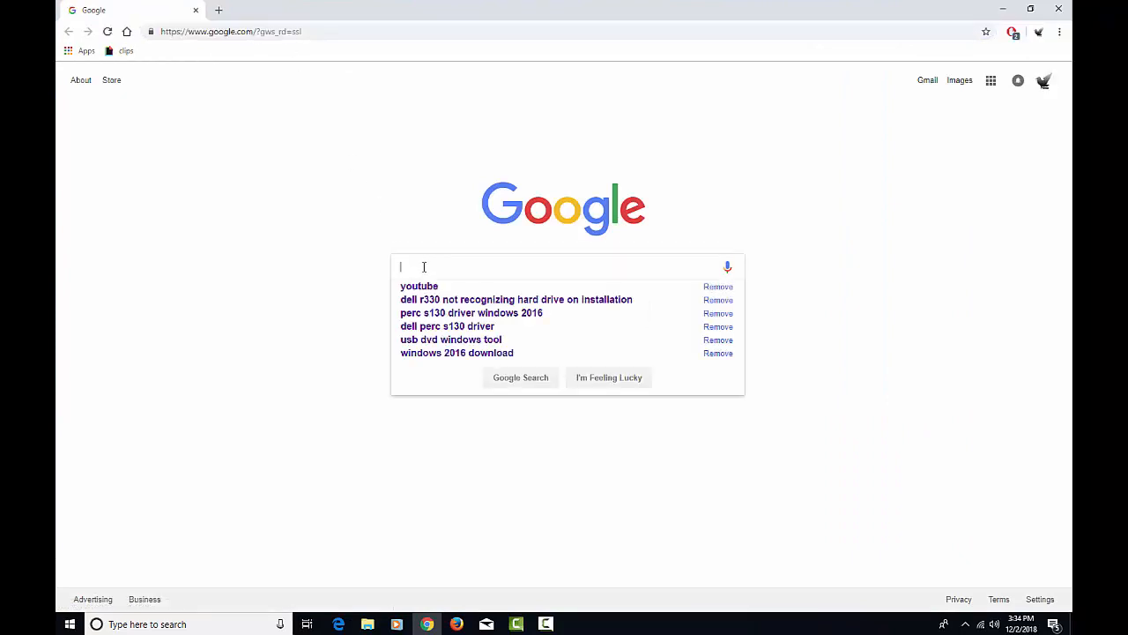
pyautogui.write('cc')
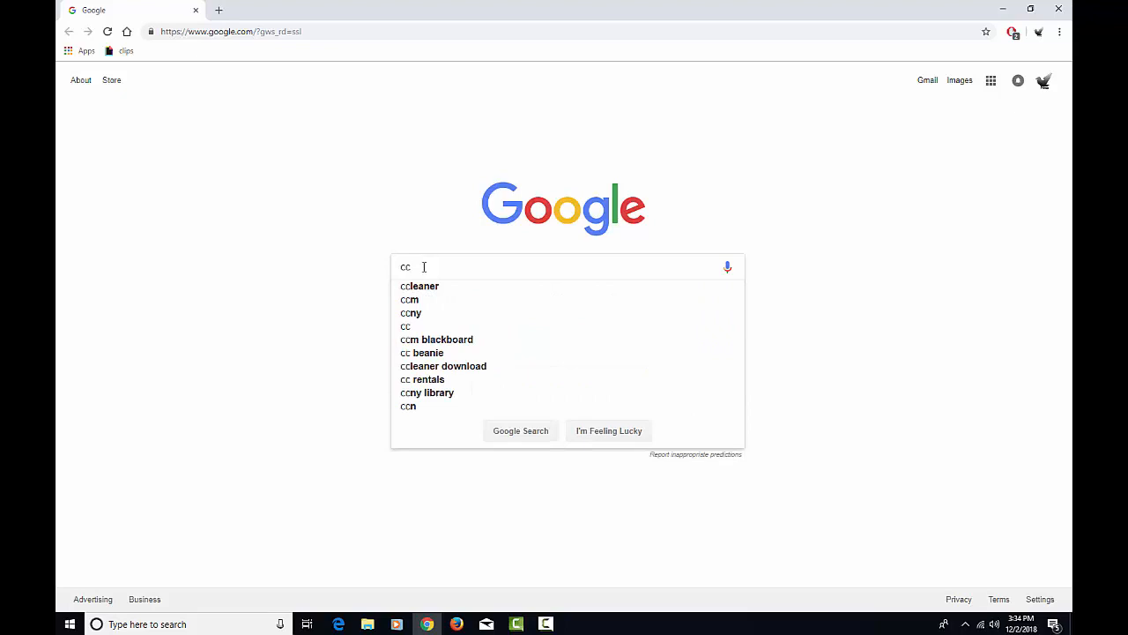
pyautogui.write('leaner')
pyautogui.press('Return')
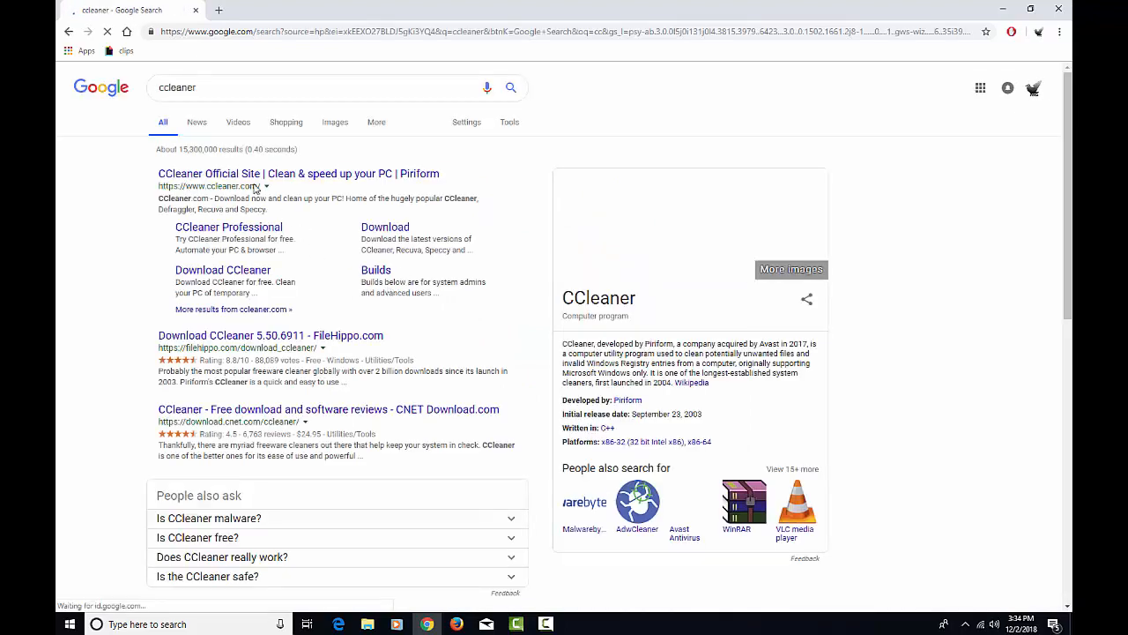
# From ccleaner.com, choose CCleaner Free and download the installer
pyautogui.click(221, 175)
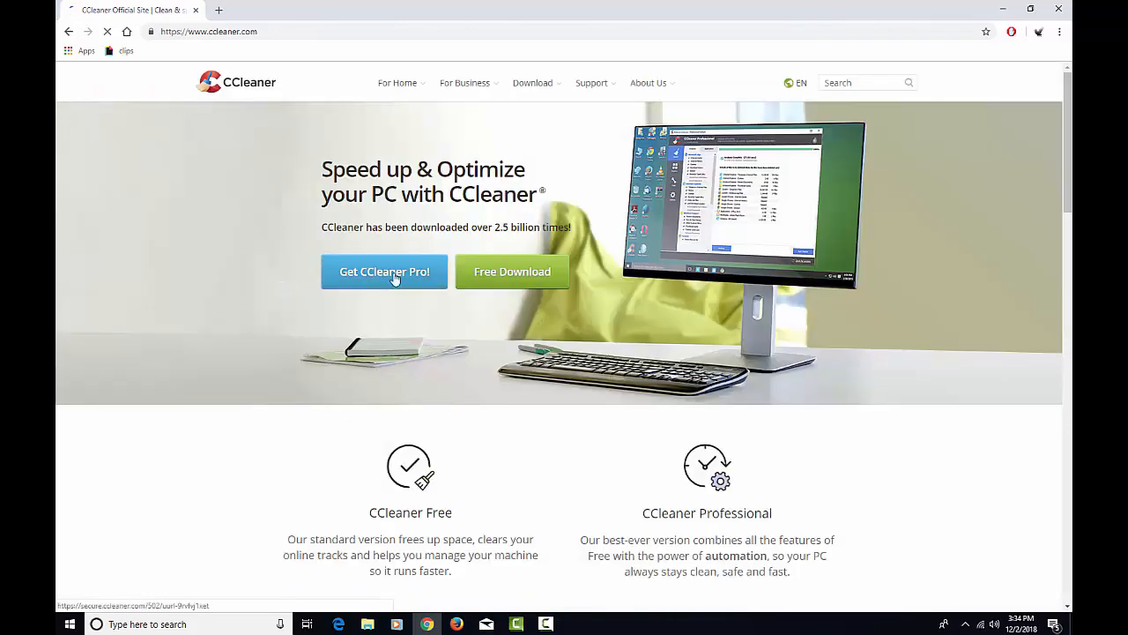
pyautogui.scroll(-5, 494, 291)
pyautogui.scroll(-5, 423, 370)
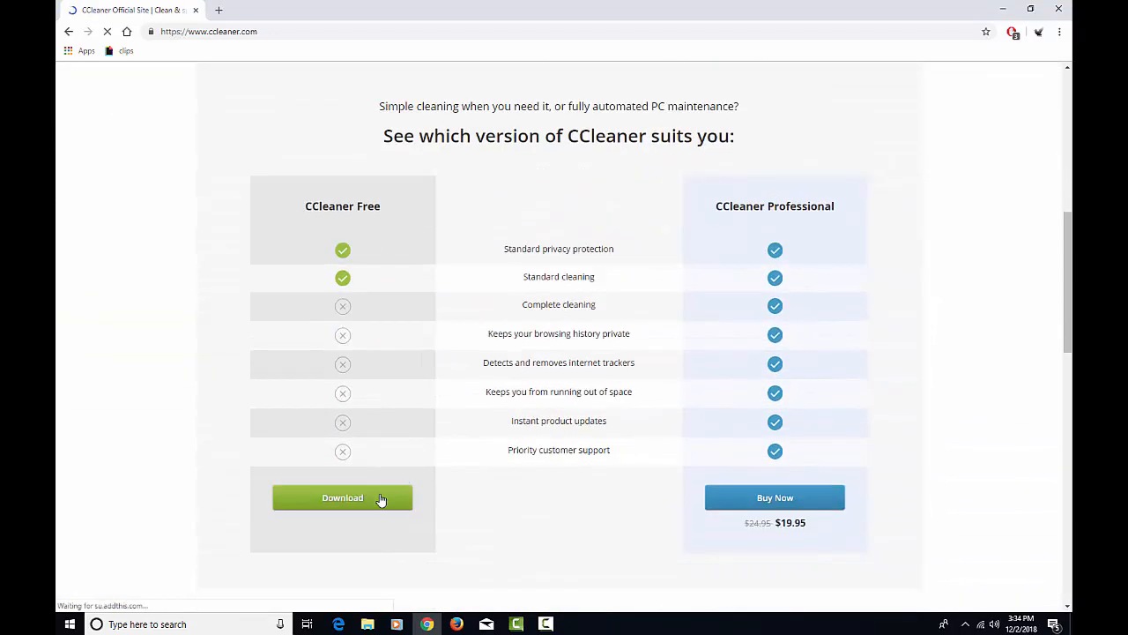
pyautogui.click(381, 499)
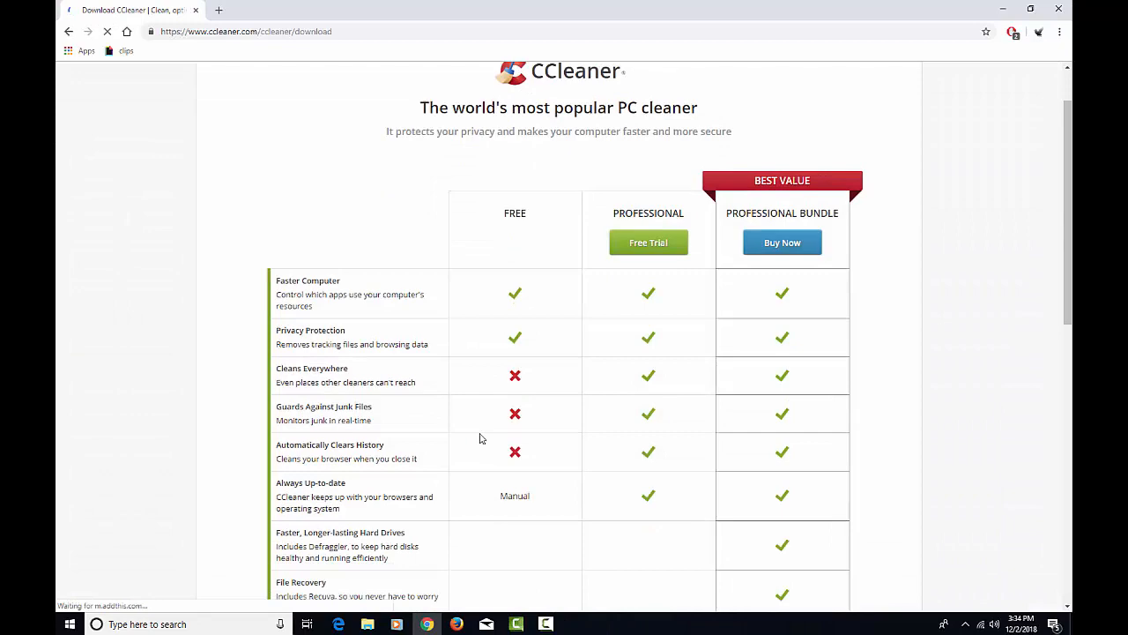
pyautogui.scroll(-3, 480, 438)
pyautogui.click(511, 526)
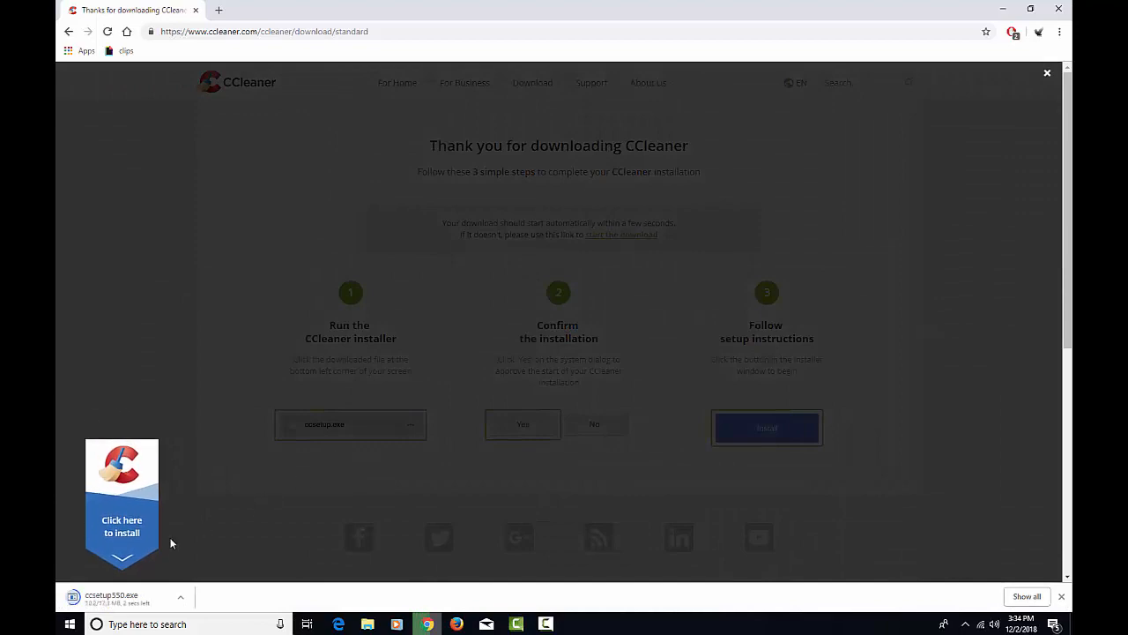
# Install CCleaner v5.50 from ccsetup.exe, declining Avast Free Antivirus and the release notes
pyautogui.click(109, 603)
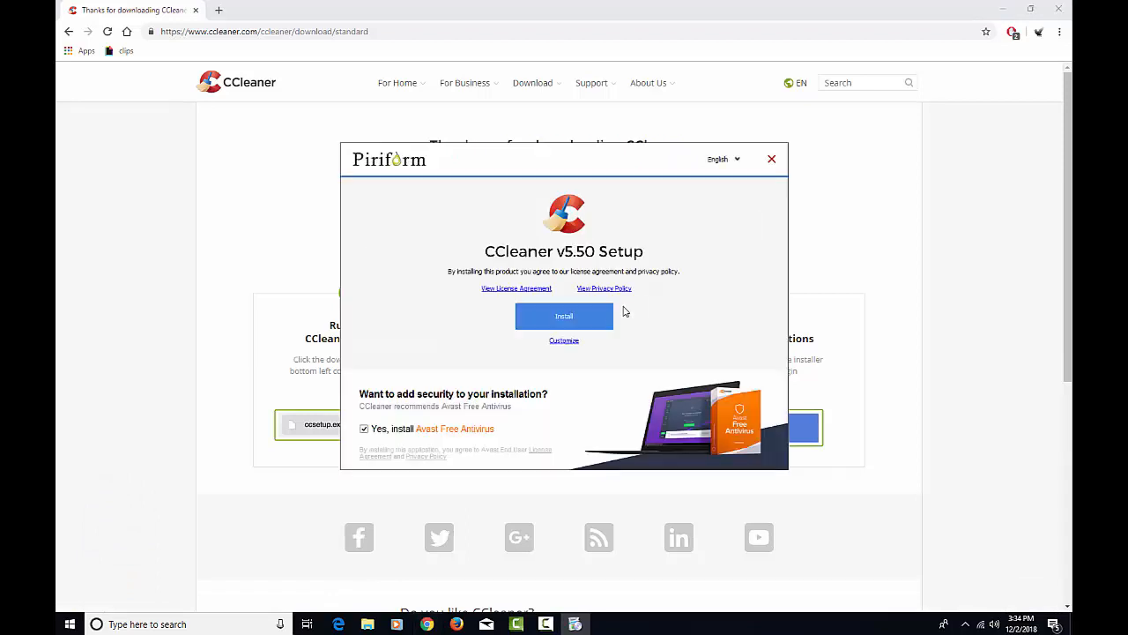
pyautogui.click(360, 428)
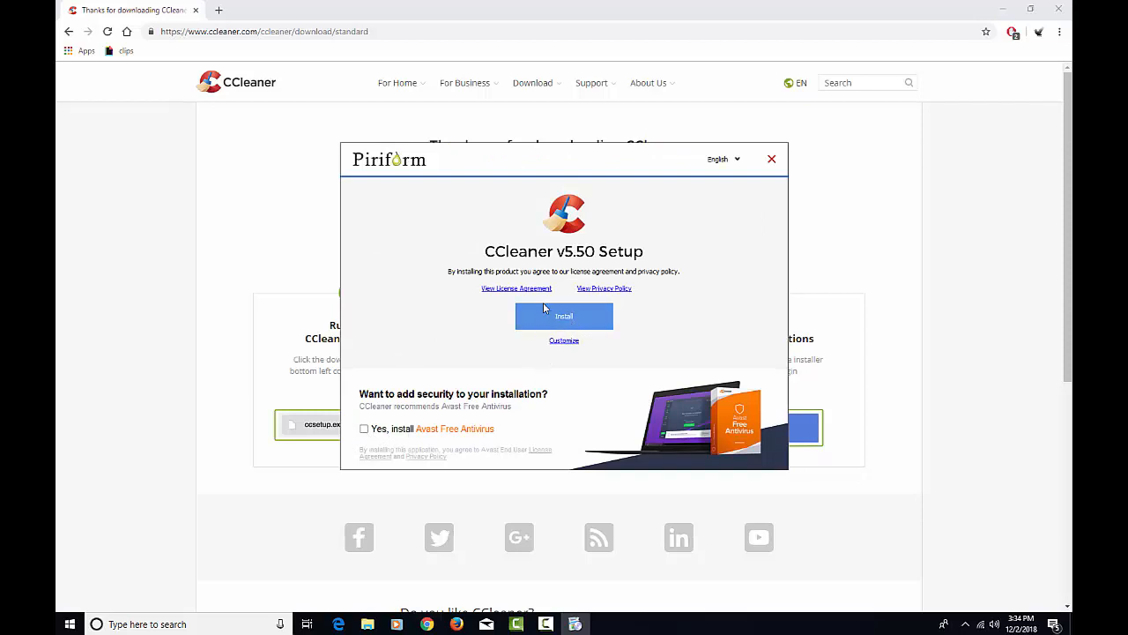
pyautogui.click(530, 325)
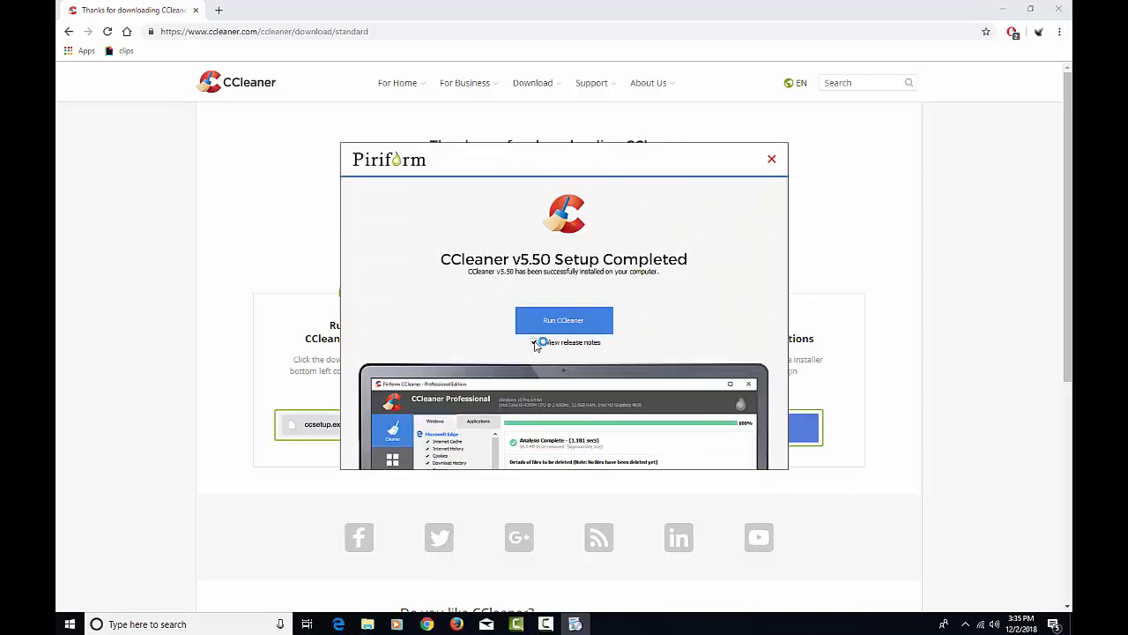
pyautogui.click(534, 342)
# Launch CCleaner and run the cleaner, confirming deletion and letting it close Chrome
pyautogui.click(563, 320)
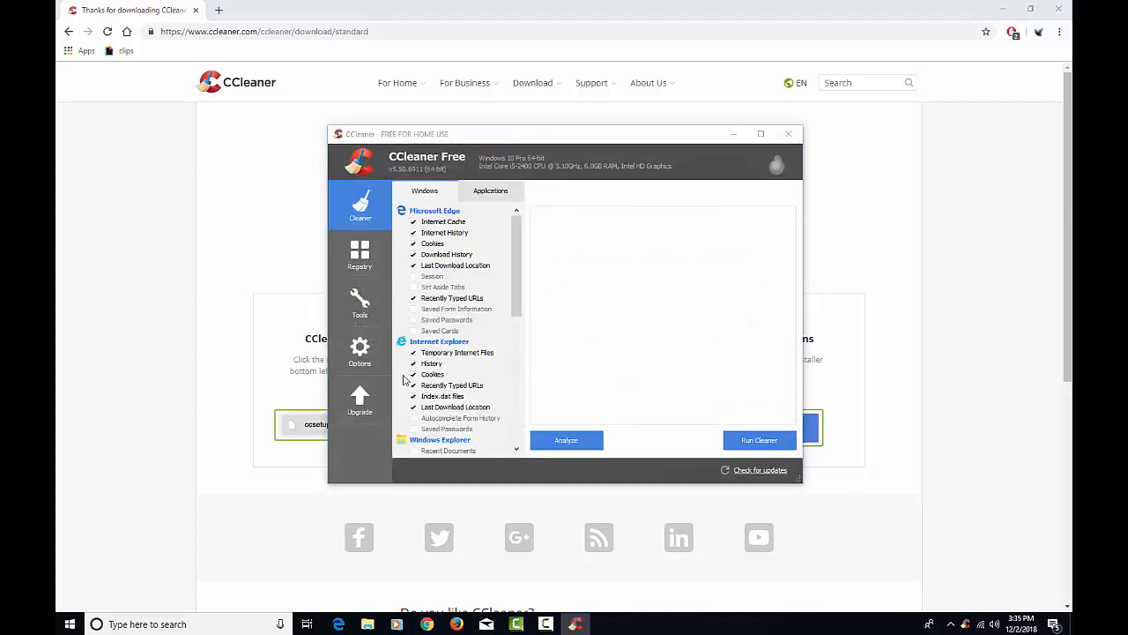
pyautogui.click(755, 440)
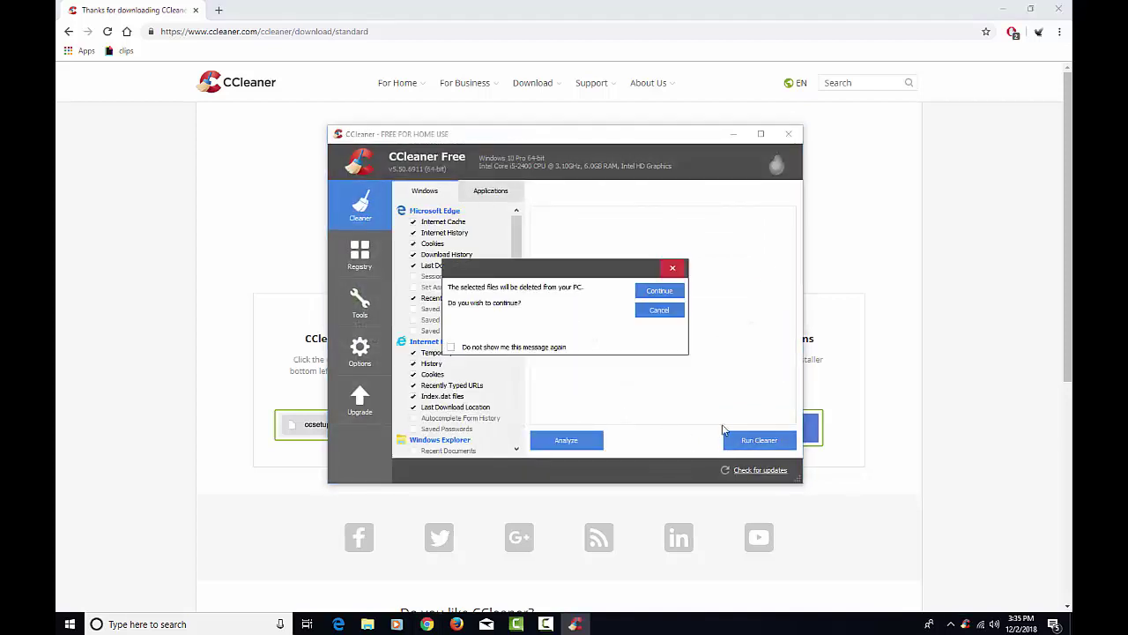
pyautogui.click(659, 295)
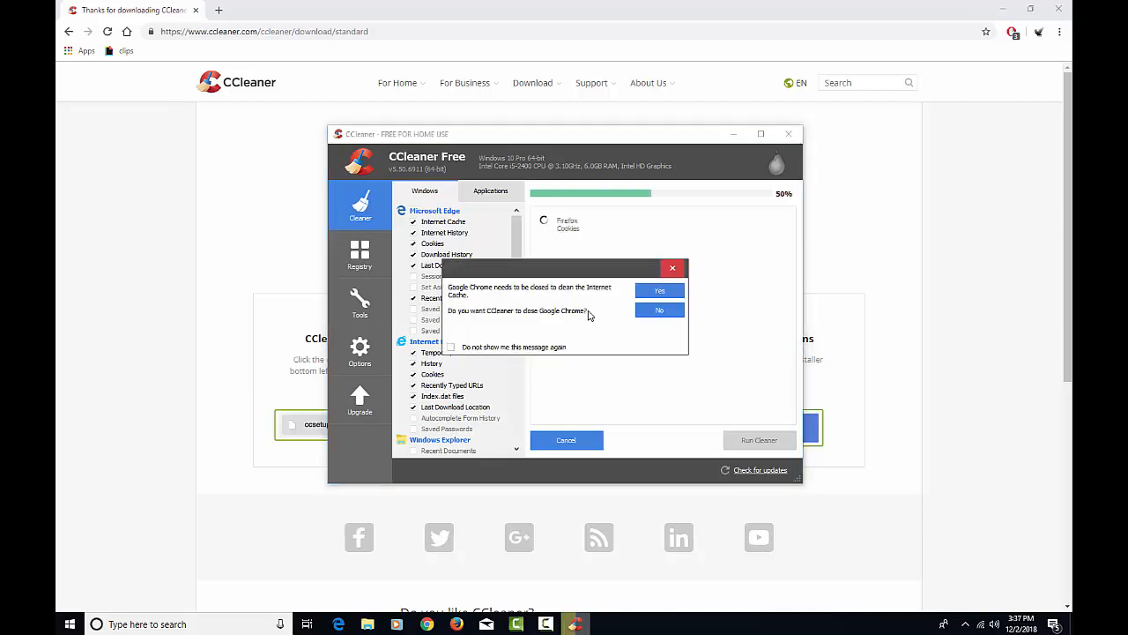
pyautogui.click(654, 290)
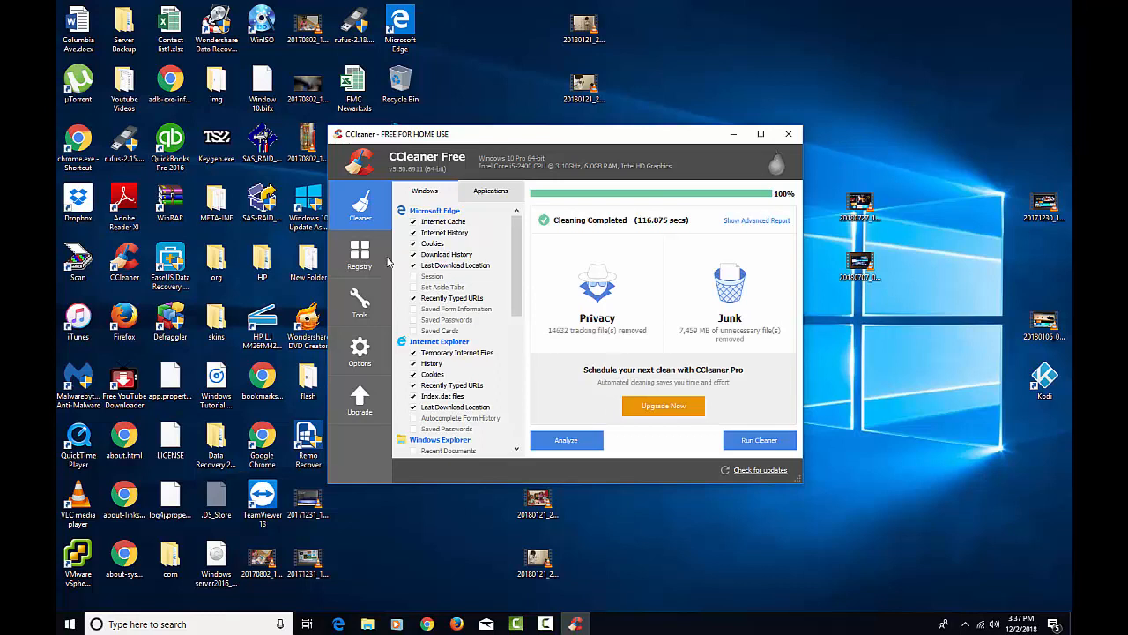
# Scan the registry and fix all 1865 selected issues without a backup
pyautogui.click(360, 255)
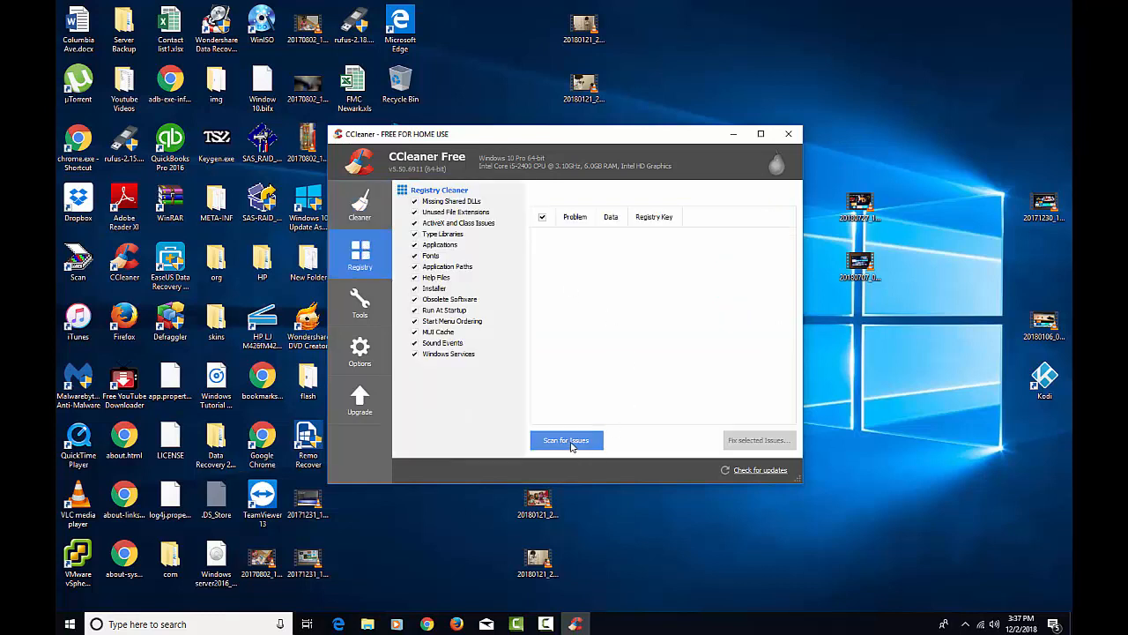
pyautogui.click(562, 440)
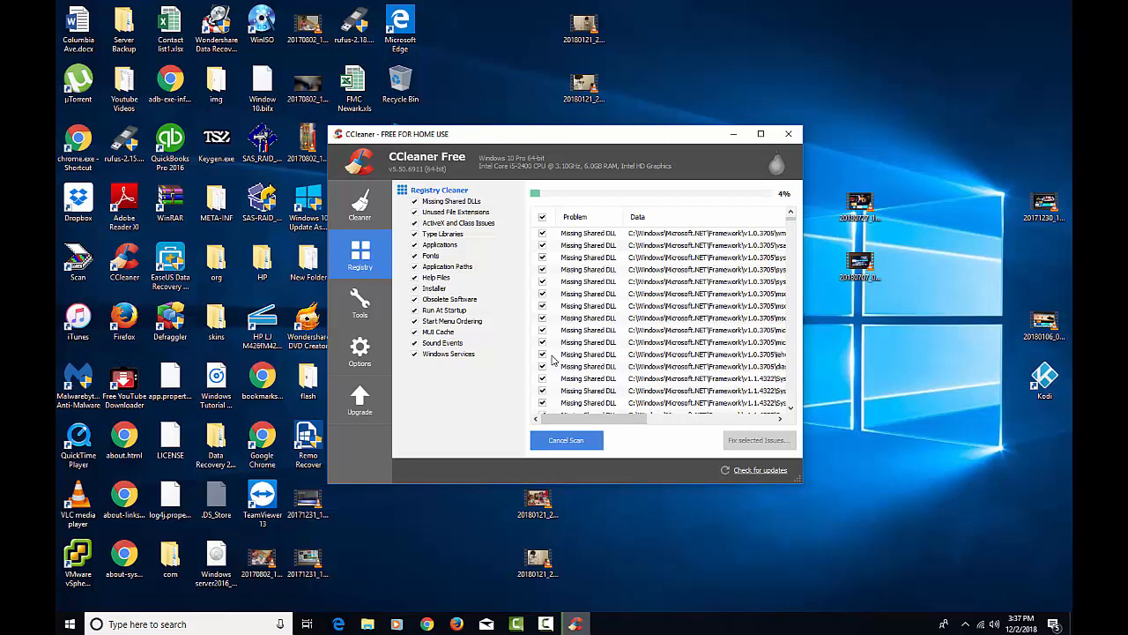
pyautogui.click(758, 439)
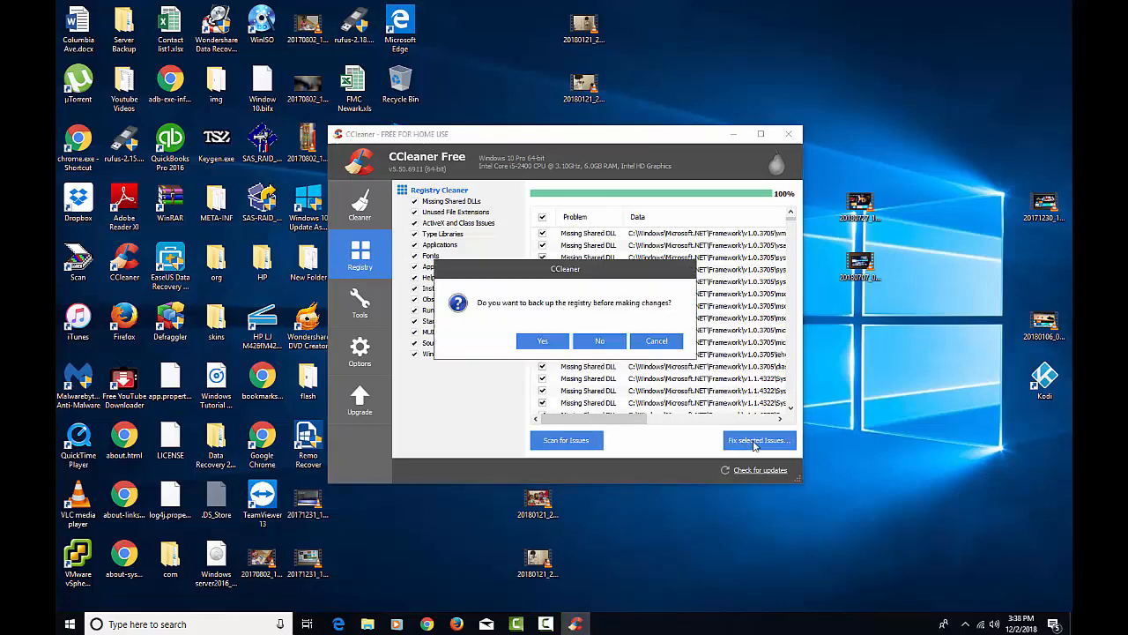
pyautogui.click(608, 340)
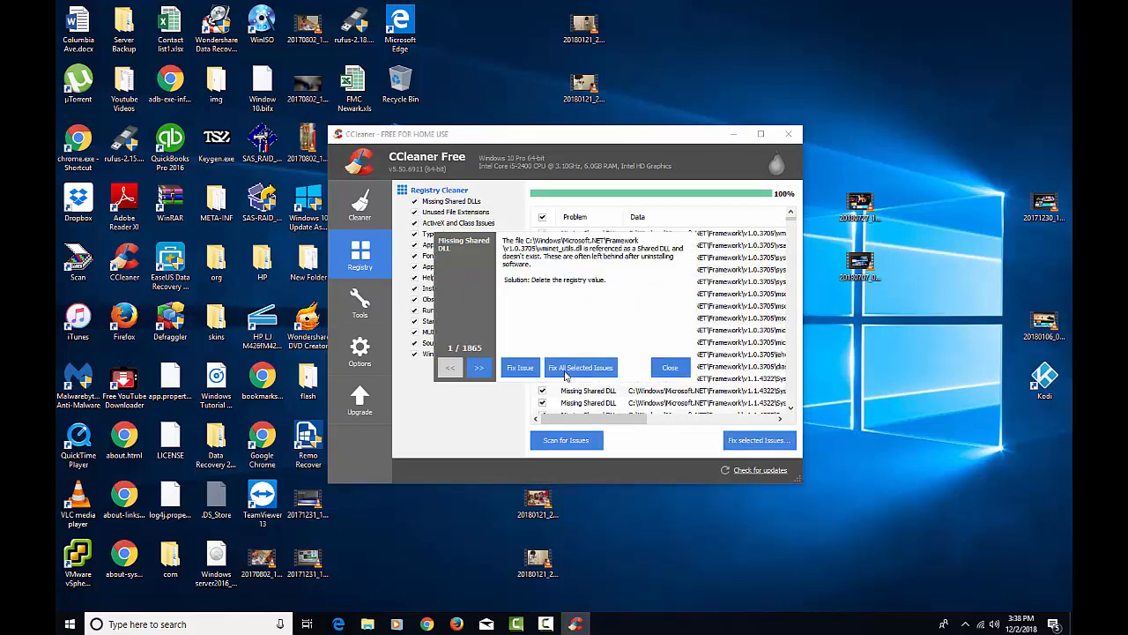
pyautogui.click(580, 368)
pyautogui.click(666, 371)
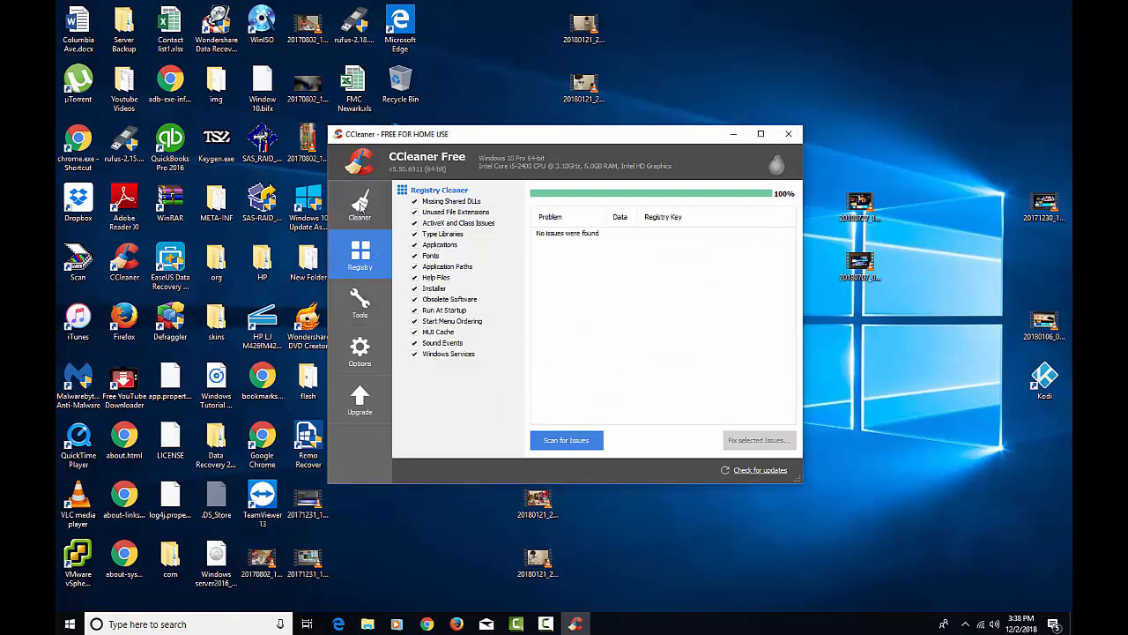
# Show the Windows startup entries under Tools > Startup
pyautogui.click(360, 309)
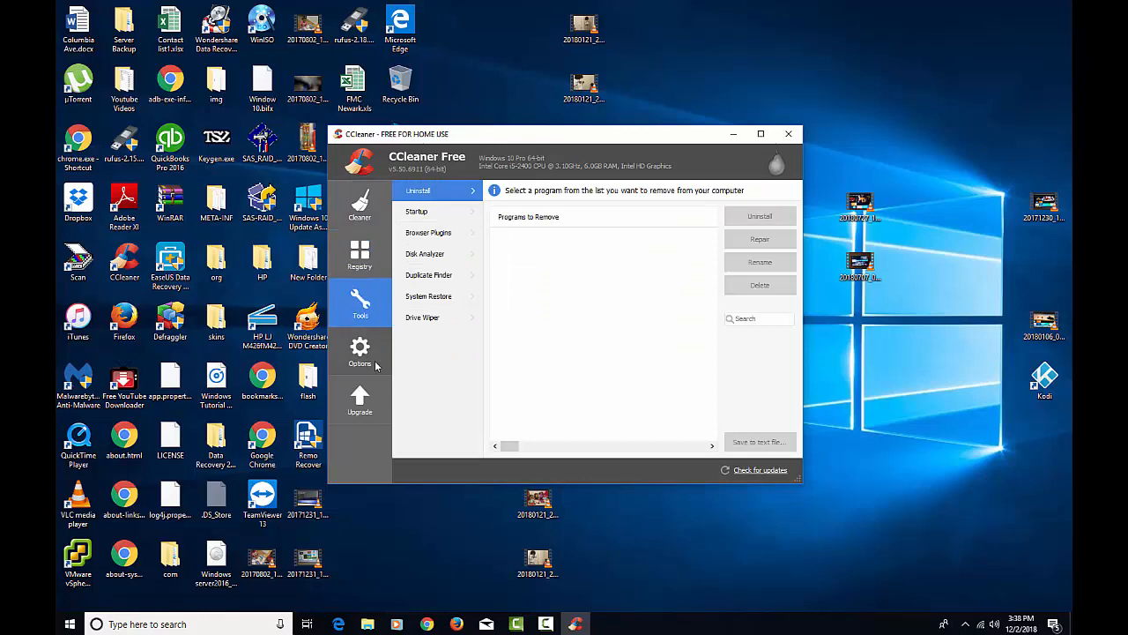
pyautogui.click(425, 254)
pyautogui.click(416, 211)
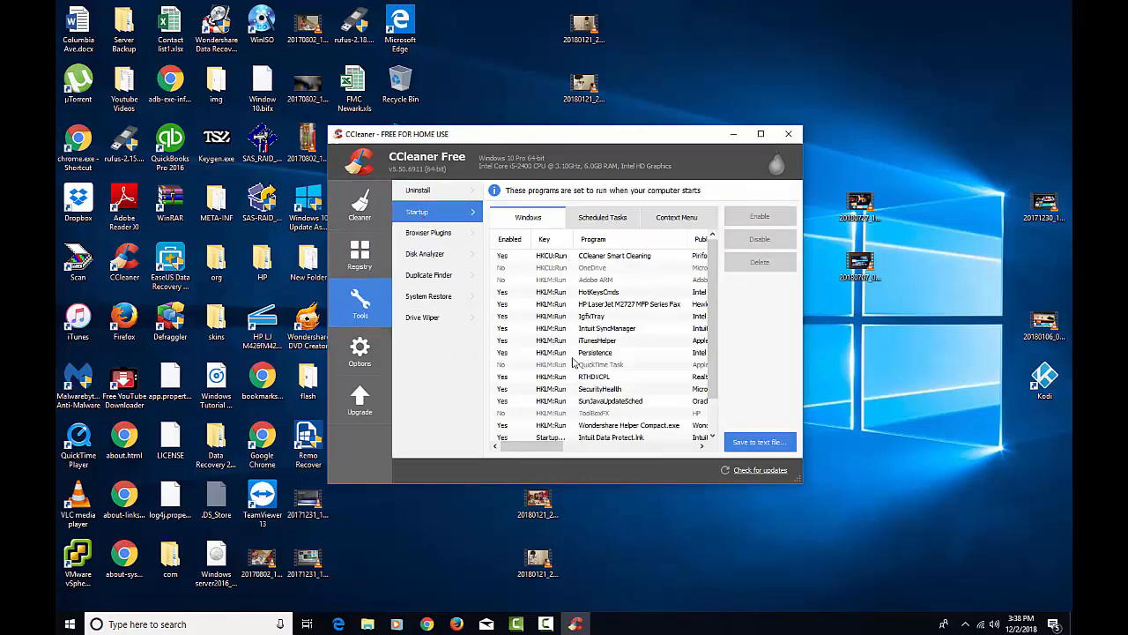
pyautogui.moveTo(529, 446)
pyautogui.mouseDown()
pyautogui.moveTo(564, 446)
pyautogui.moveTo(495, 445)
pyautogui.mouseUp()
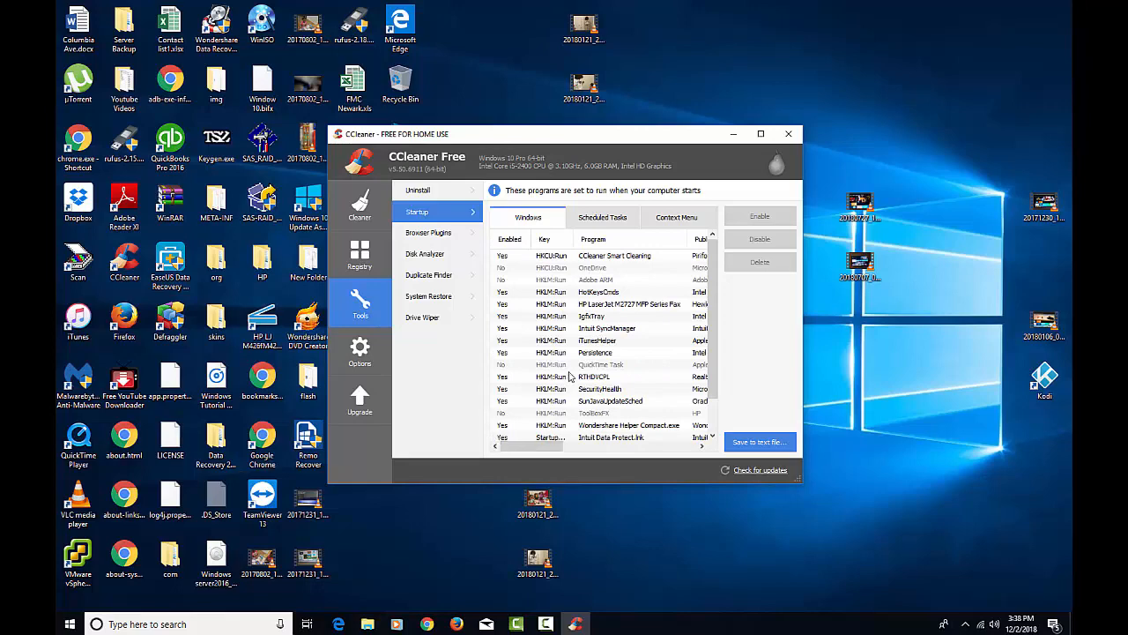
pyautogui.scroll(-1, 571, 377)
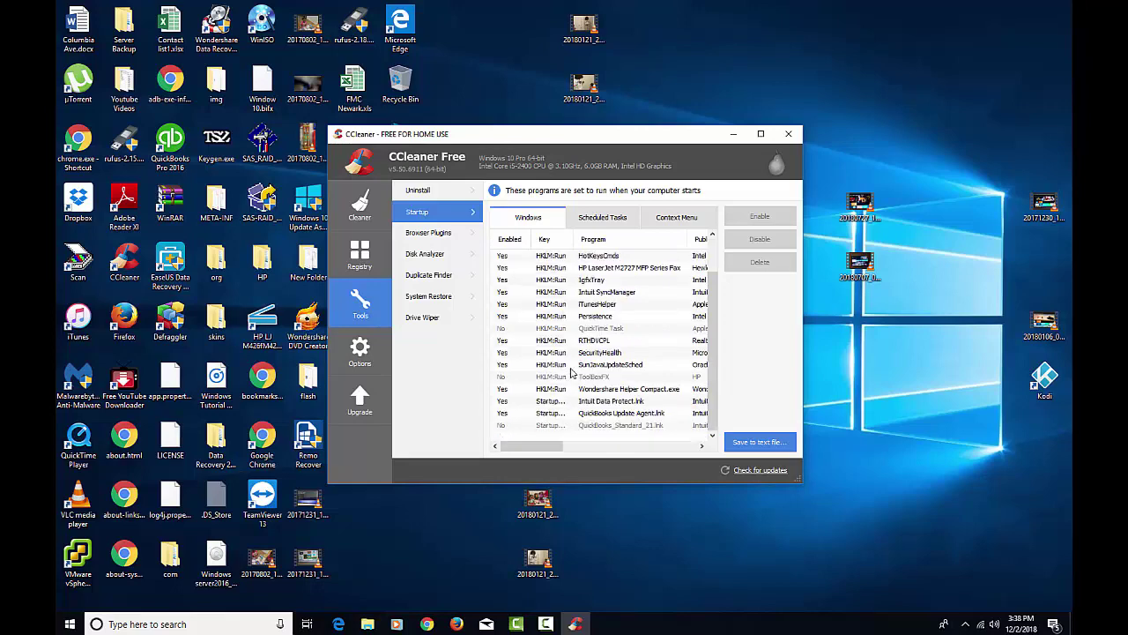
pyautogui.click(602, 217)
pyautogui.click(528, 216)
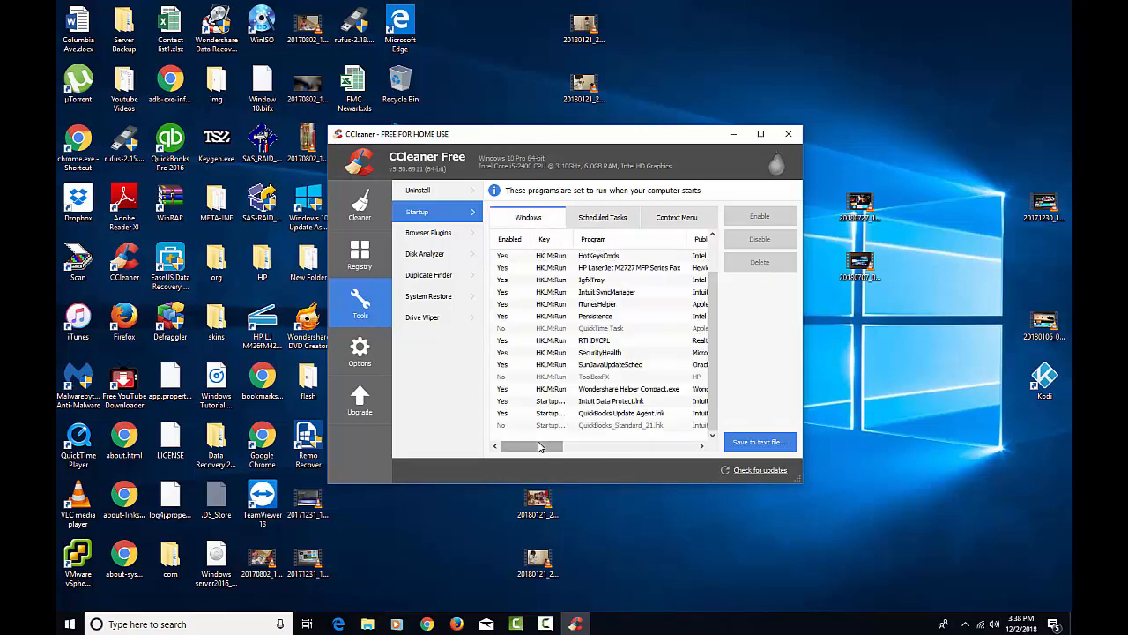
pyautogui.moveTo(529, 446); pyautogui.dragTo(564, 448)
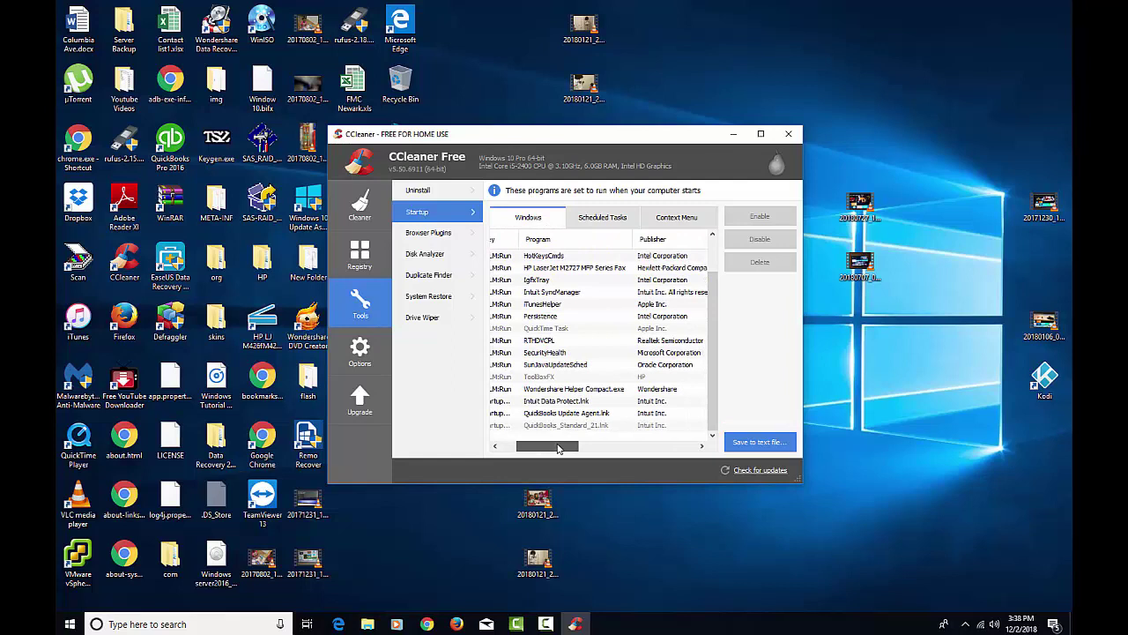
# Disable iTunesHelper, CCleaner Smart Cleaning and SunJavaUpdateSched at startup
pyautogui.click(561, 304)
pyautogui.click(760, 239)
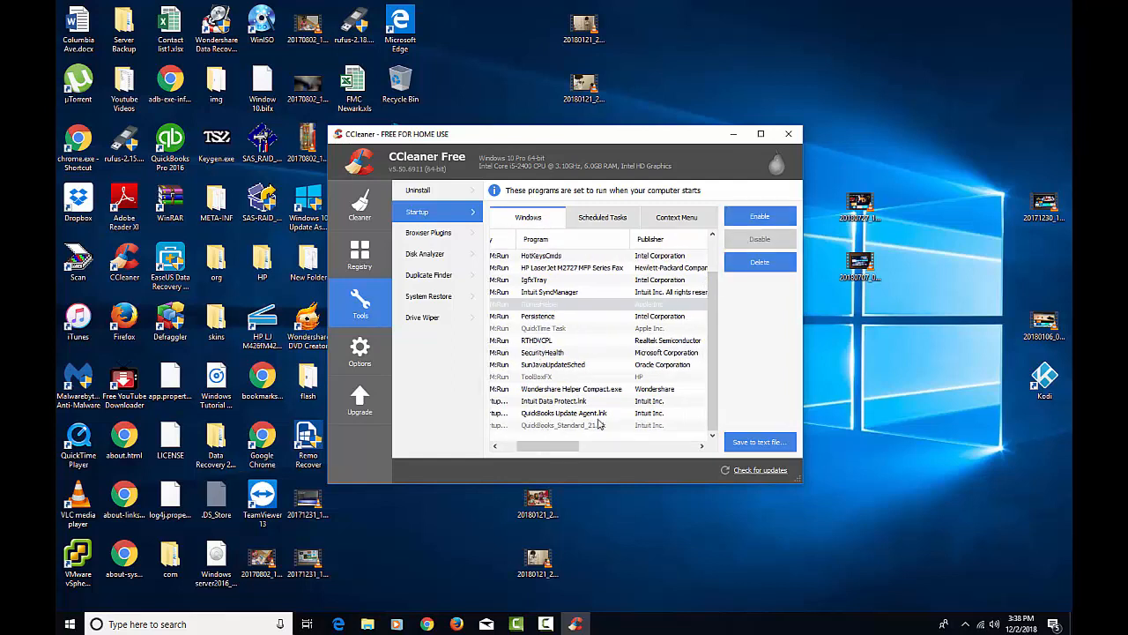
pyautogui.scroll(1, 569, 348)
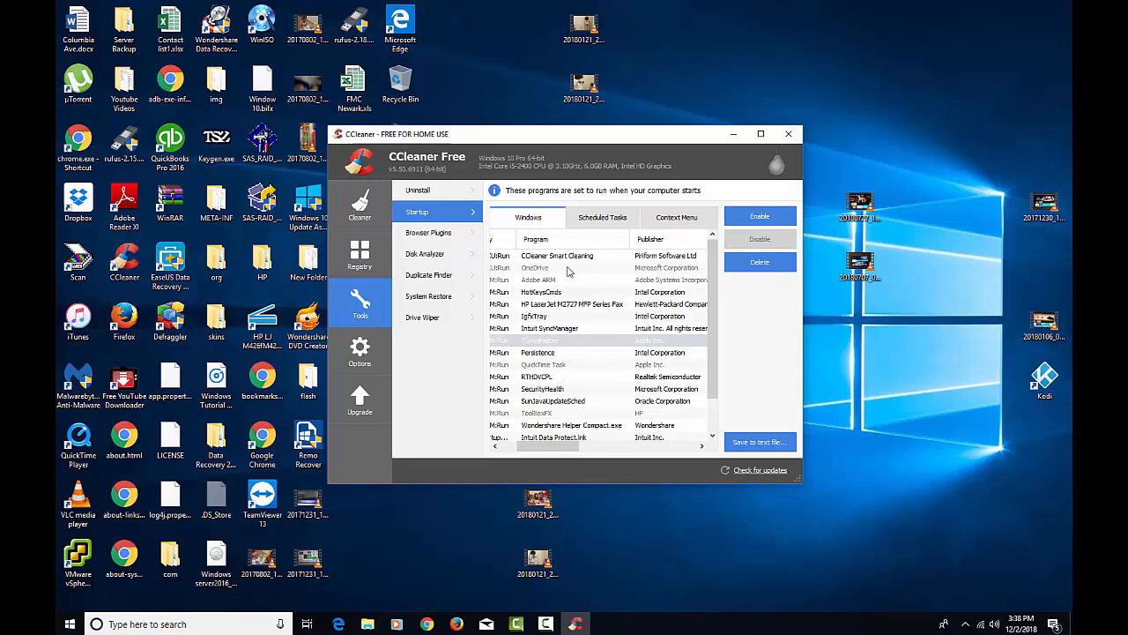
pyautogui.click(569, 260)
pyautogui.click(783, 238)
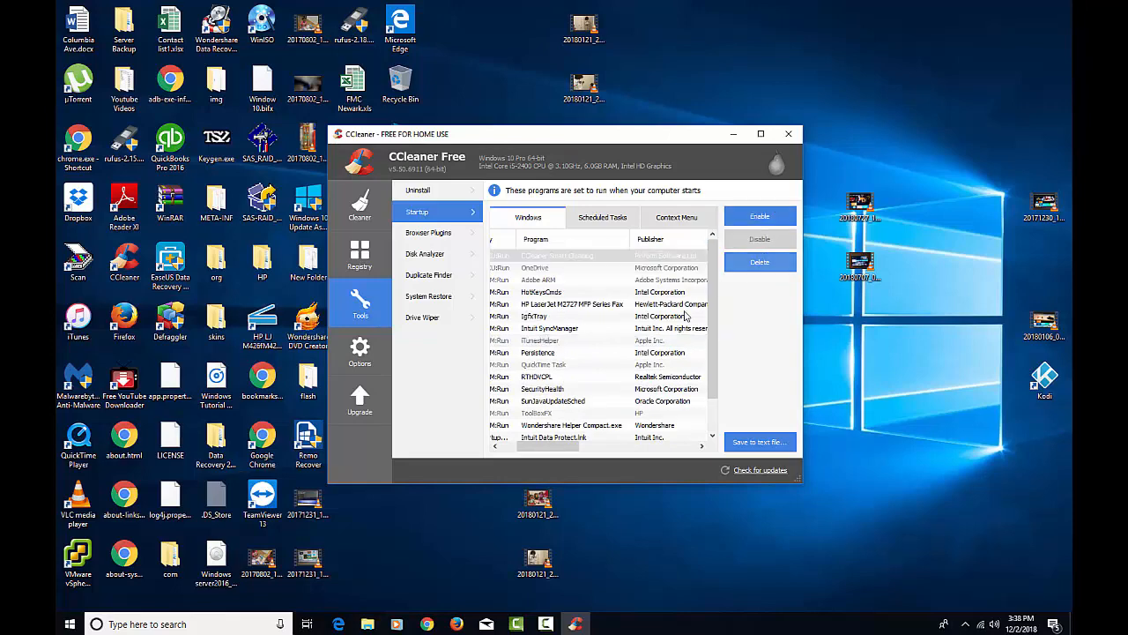
pyautogui.moveTo(564, 451); pyautogui.dragTo(529, 451)
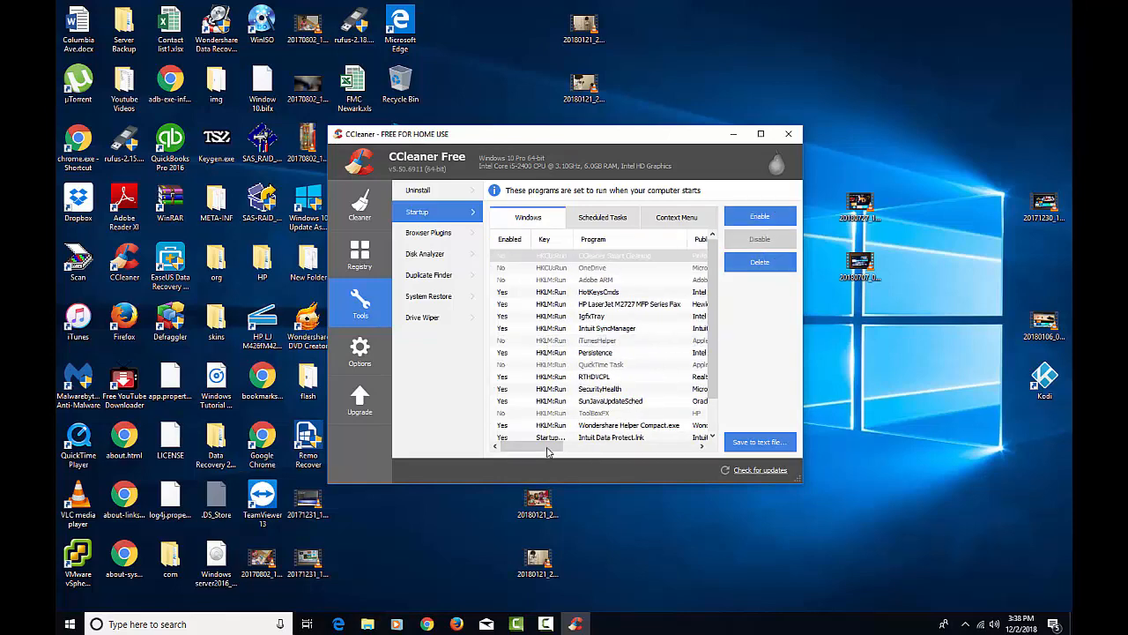
pyautogui.scroll(-1, 578, 383)
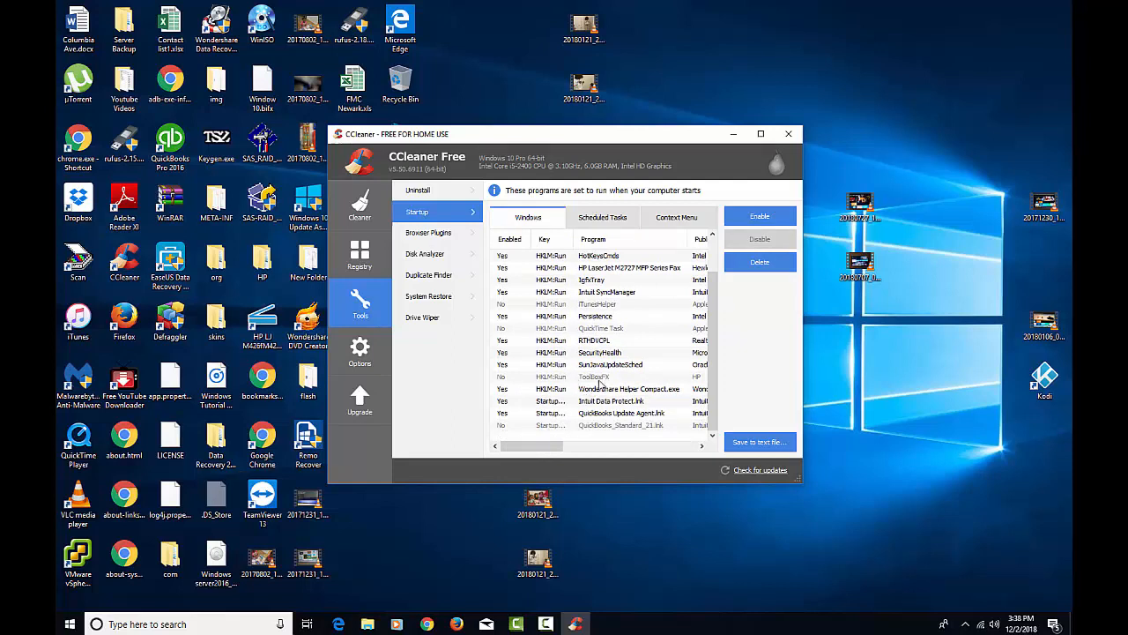
pyautogui.click(613, 364)
pyautogui.click(760, 239)
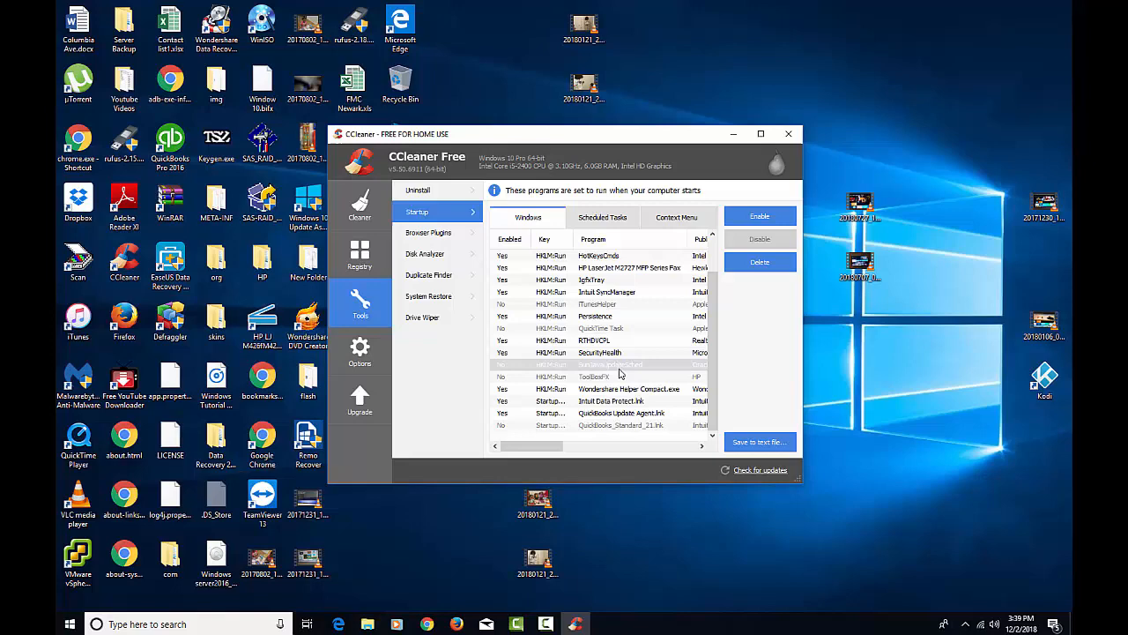
# Close CCleaner and search Google for malwarebytes in Chrome
pyautogui.click(788, 134)
pyautogui.click(426, 625)
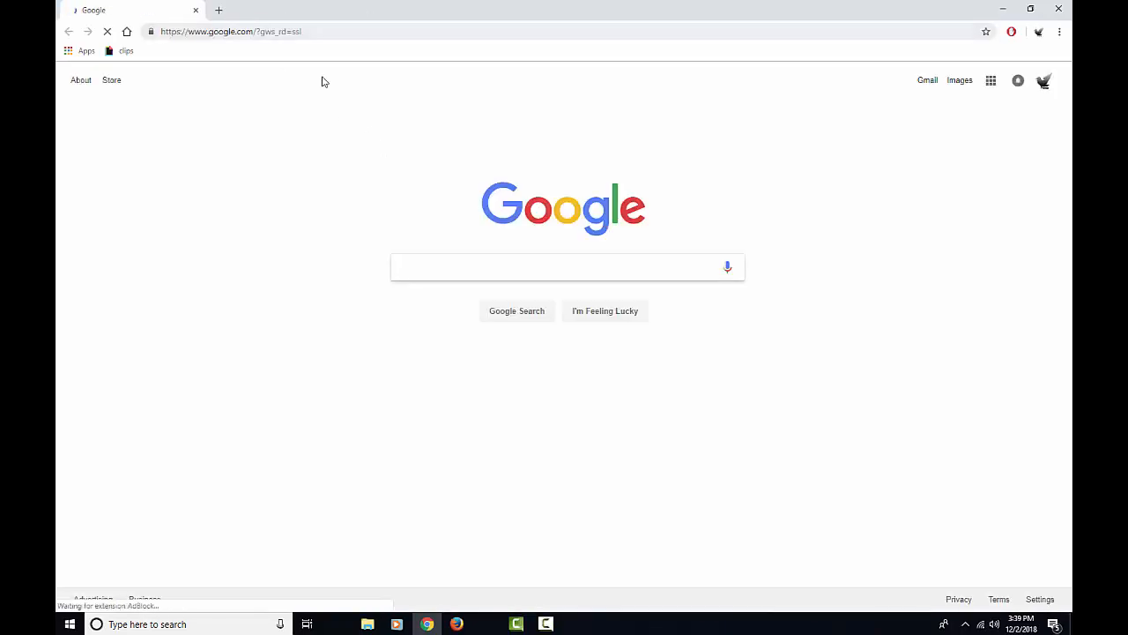
pyautogui.click(420, 265)
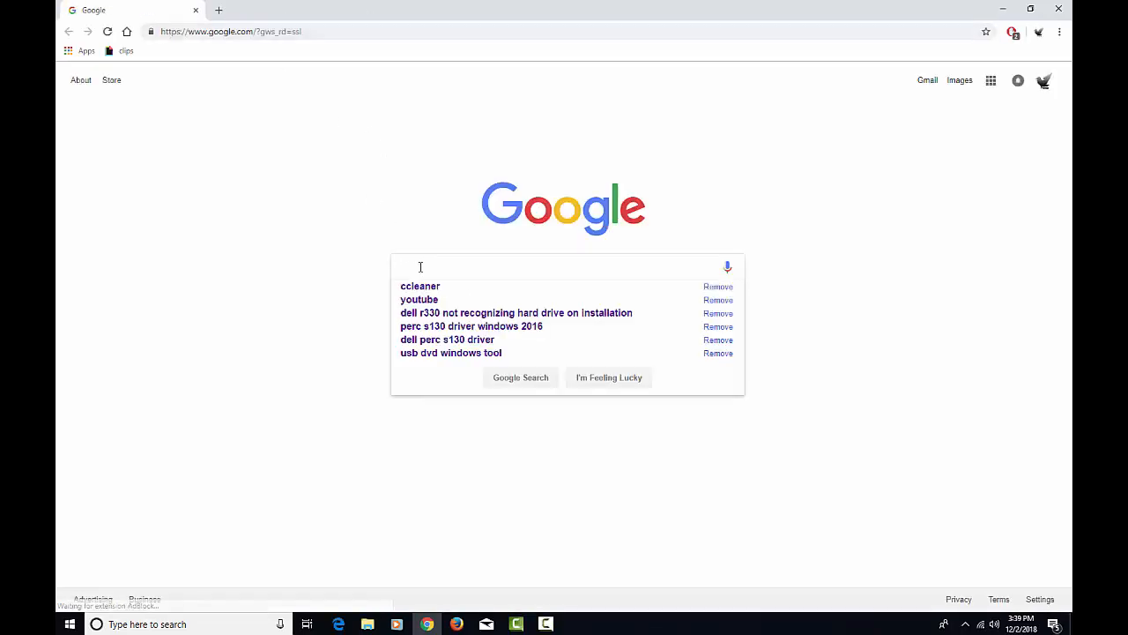
pyautogui.write('mal')
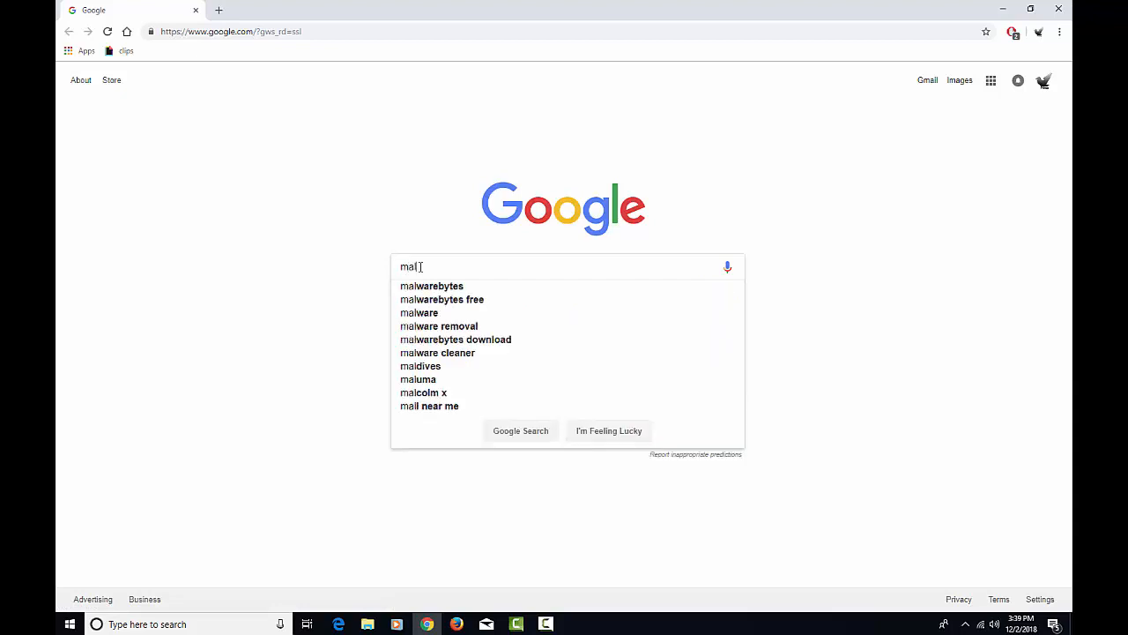
pyautogui.press('Down')
pyautogui.press('Return')
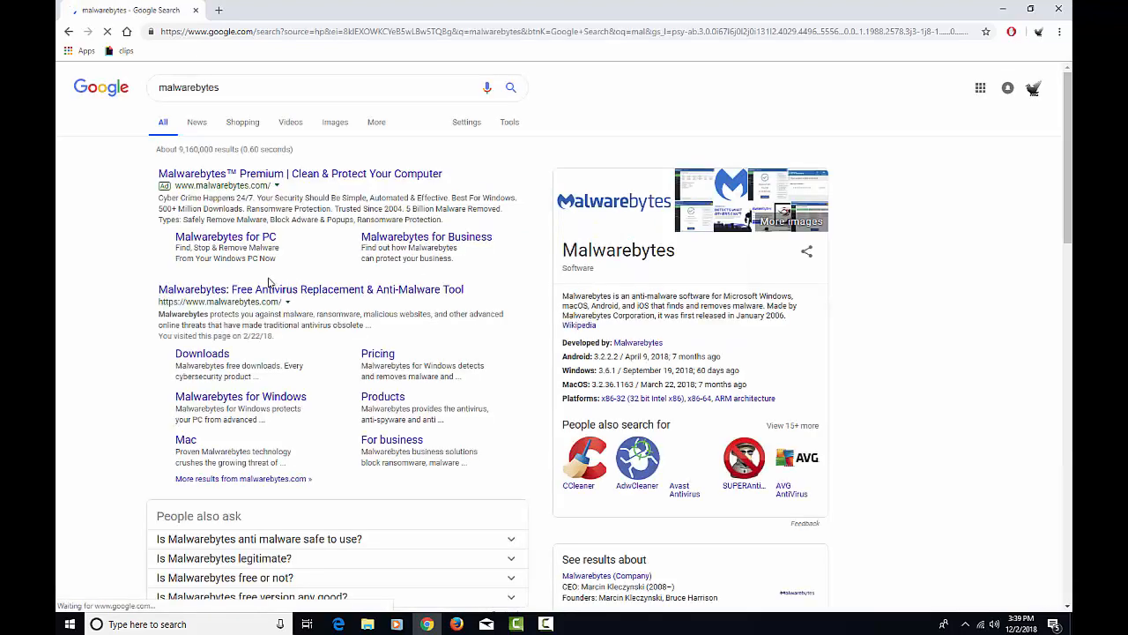
# Download free Malwarebytes for Windows from the Malwarebytes downloads page
pyautogui.click(202, 354)
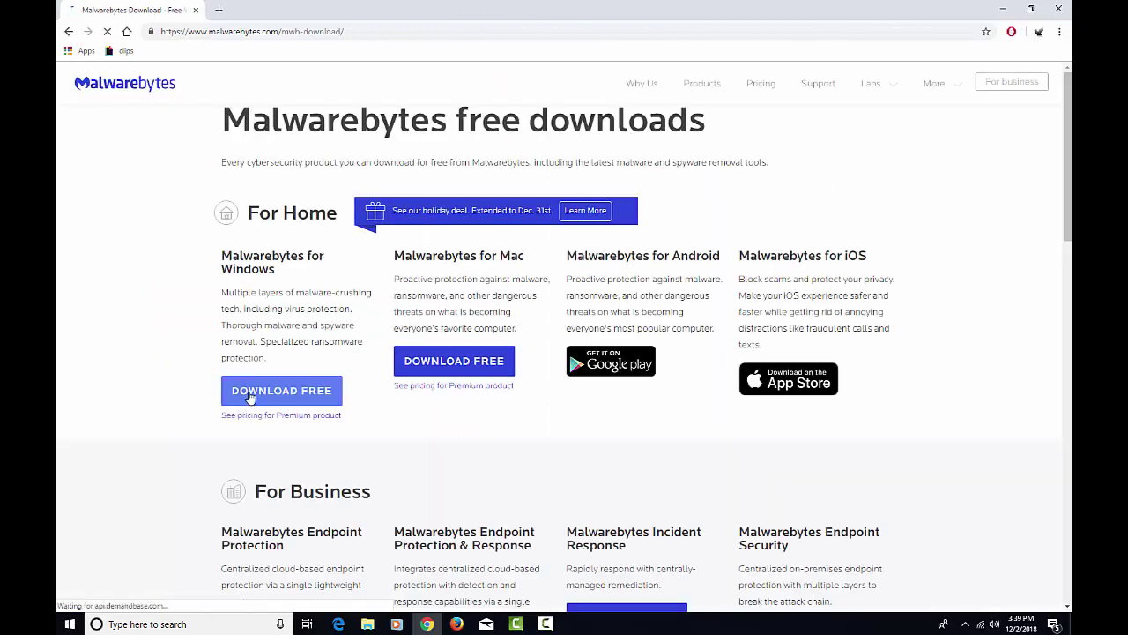
pyautogui.click(264, 427)
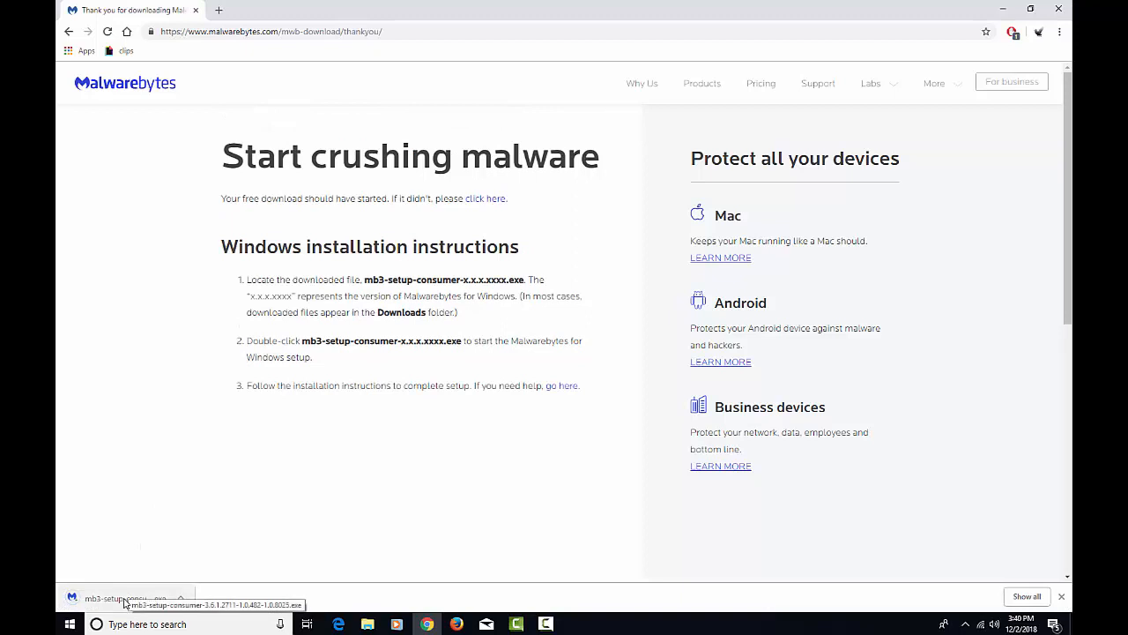
# Run the Malwarebytes installer in English, agree and install, finish, and minimize Chrome
pyautogui.click(128, 599)
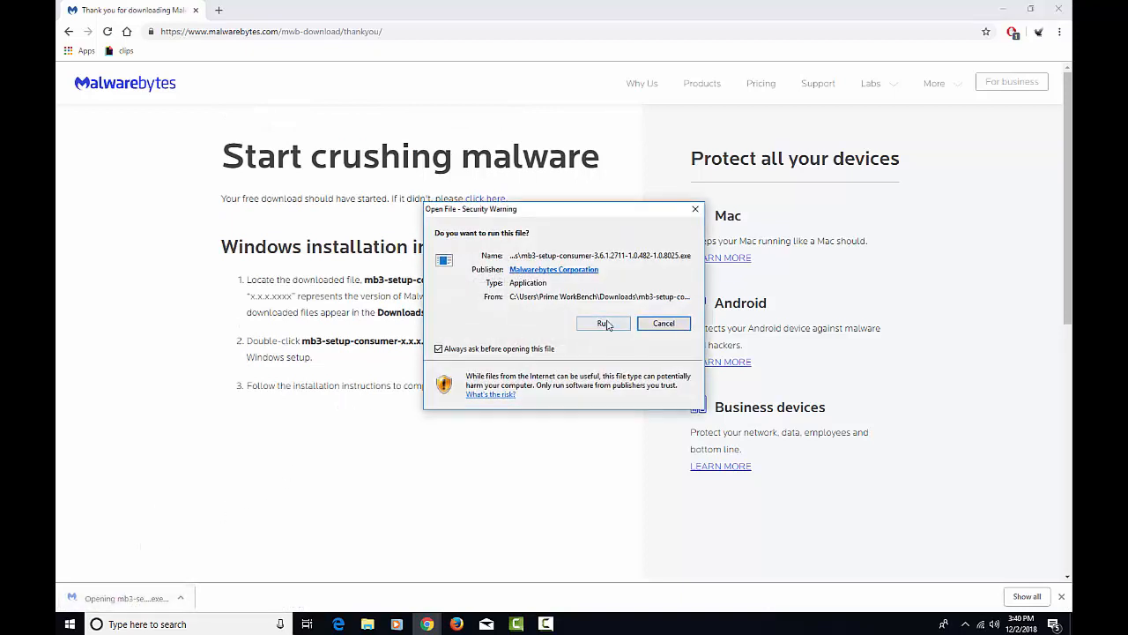
pyautogui.click(601, 323)
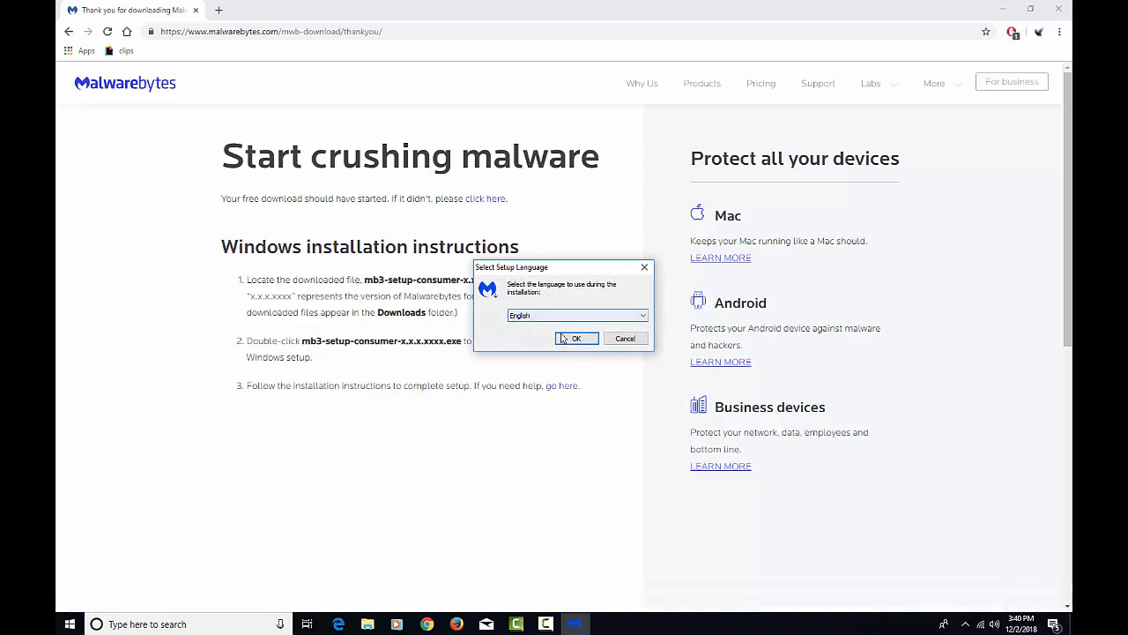
pyautogui.click(577, 338)
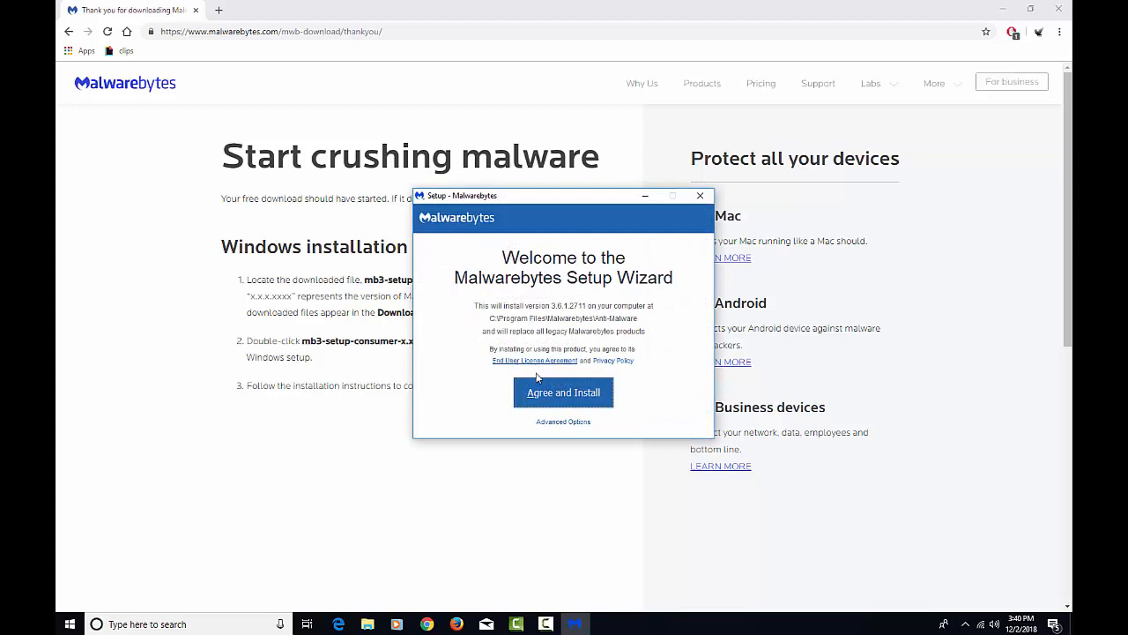
pyautogui.click(547, 388)
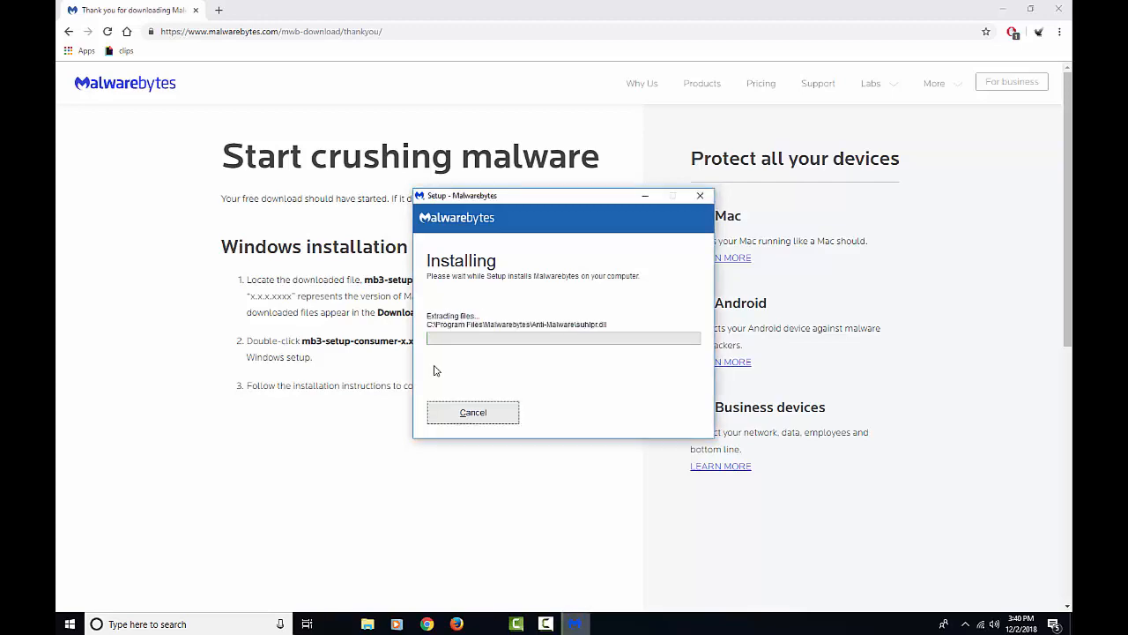
pyautogui.click(541, 402)
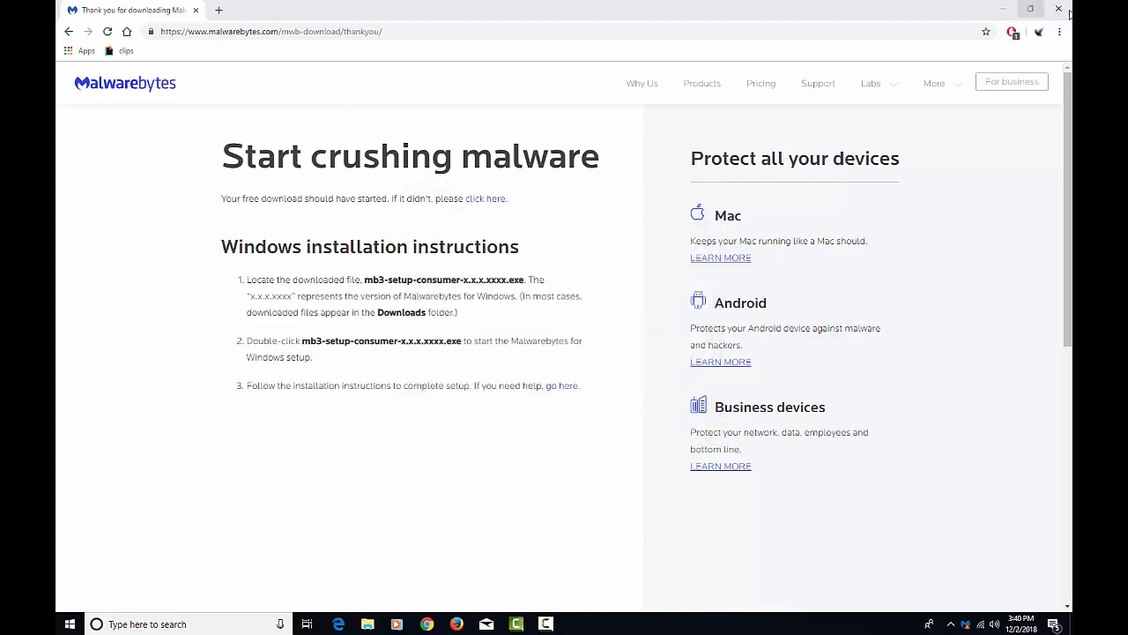
pyautogui.click(1003, 8)
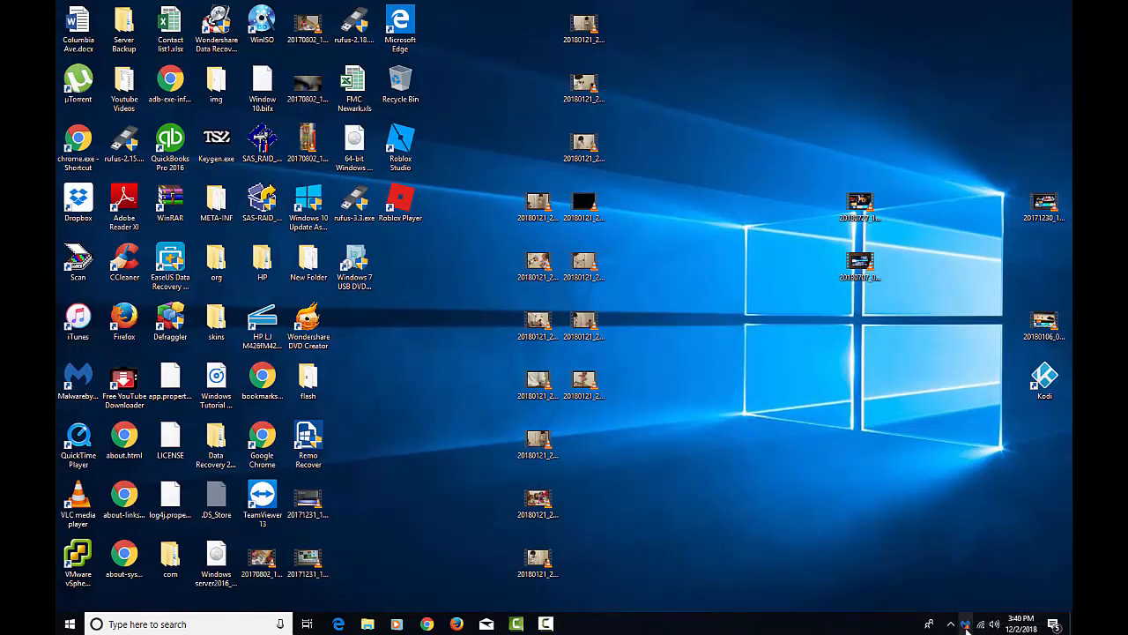
# Launch Malwarebytes, dismiss the trial notice and start a threat scan
pyautogui.click(966, 626)
pyautogui.click(701, 187)
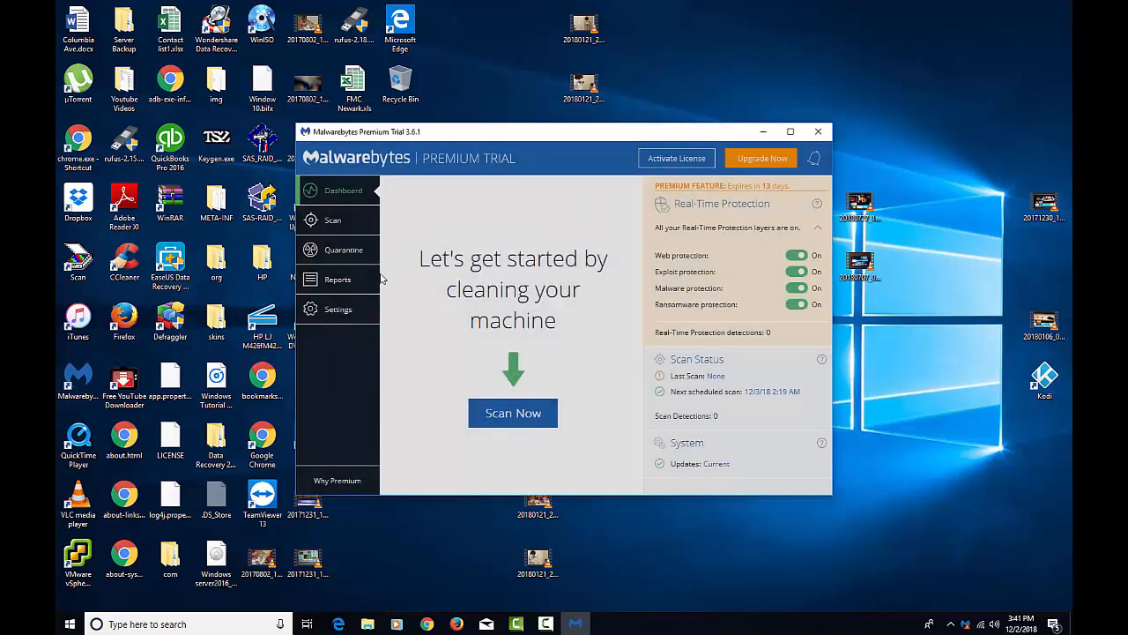
pyautogui.click(519, 416)
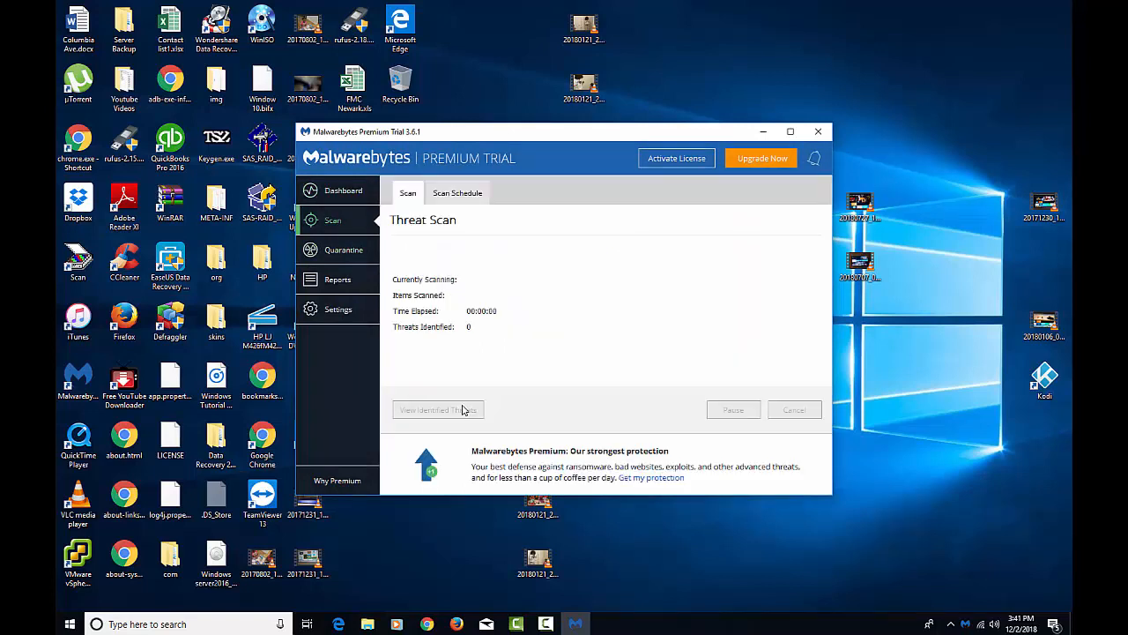
# Deactivate the Premium trial under Settings > Account Details and return to the scan
pyautogui.click(335, 312)
pyautogui.click(470, 193)
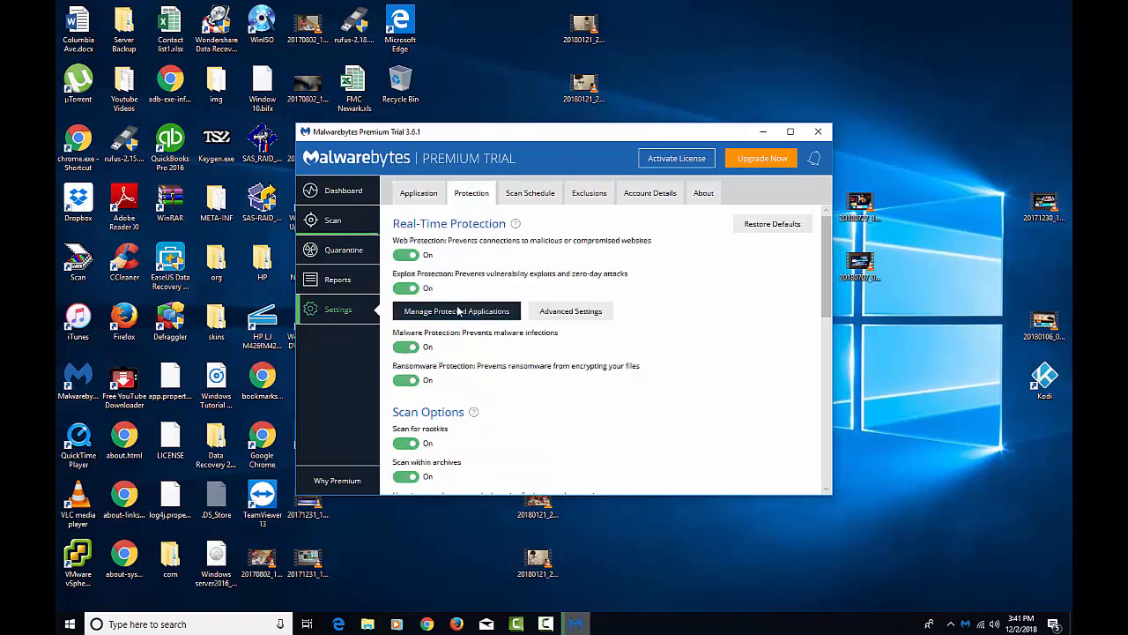
pyautogui.scroll(-3, 458, 317)
pyautogui.scroll(-3, 458, 318)
pyautogui.scroll(-3, 458, 317)
pyautogui.scroll(-3, 459, 317)
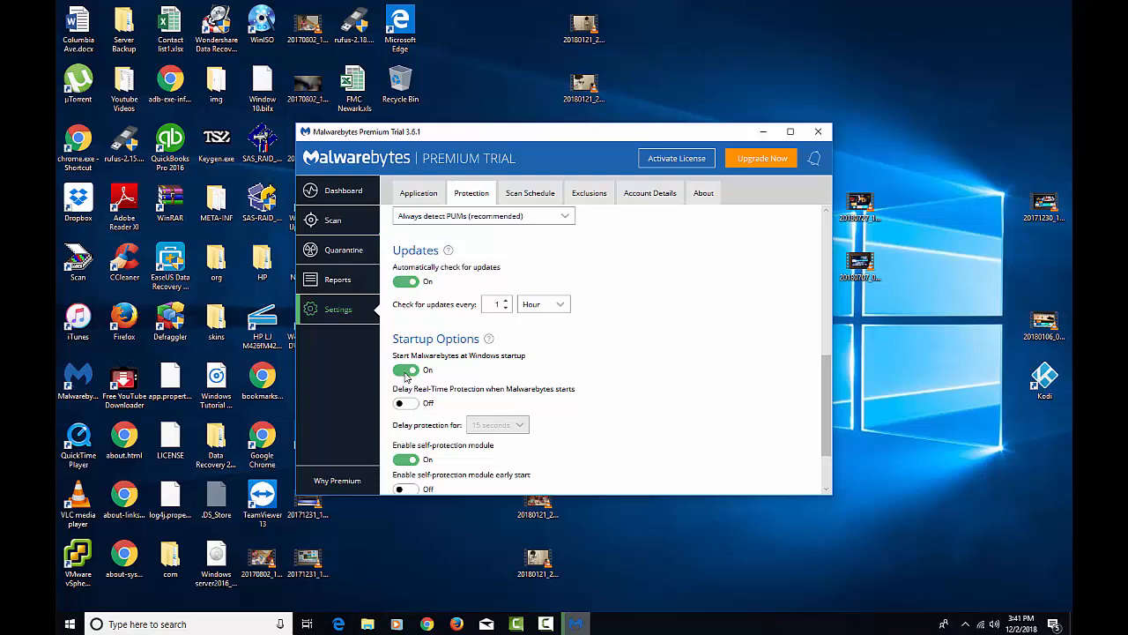
pyautogui.click(650, 193)
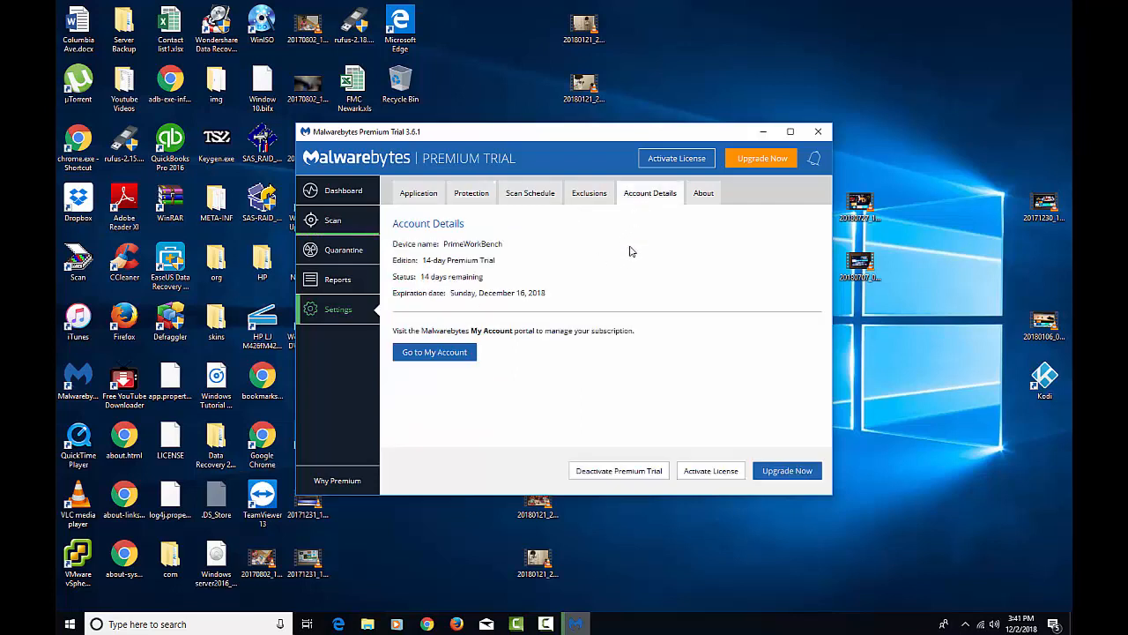
pyautogui.click(619, 470)
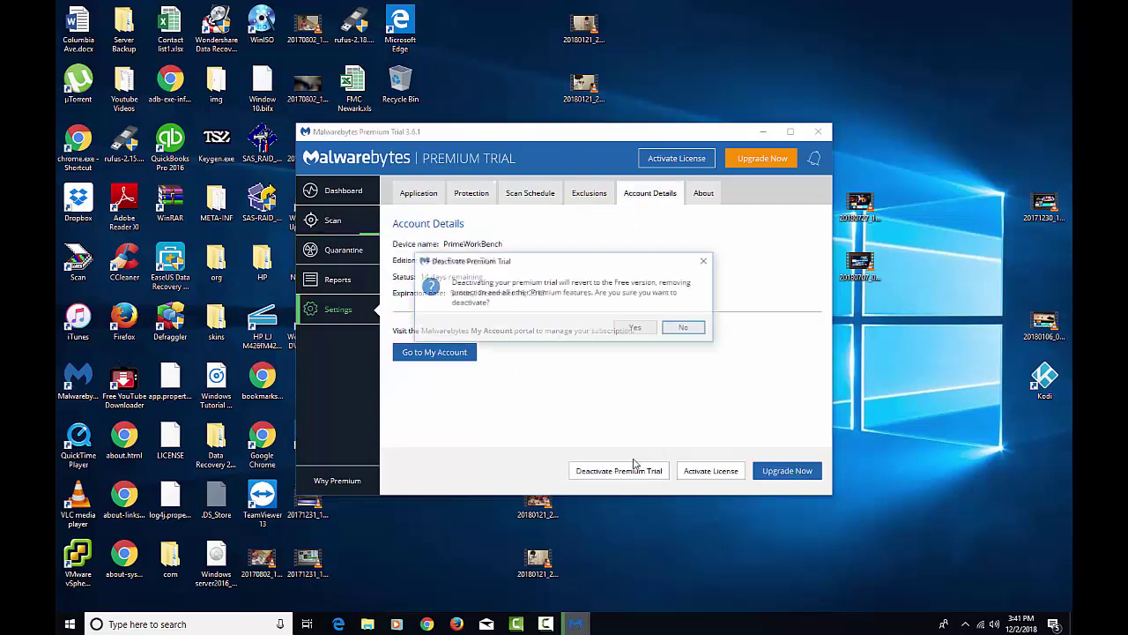
pyautogui.click(640, 328)
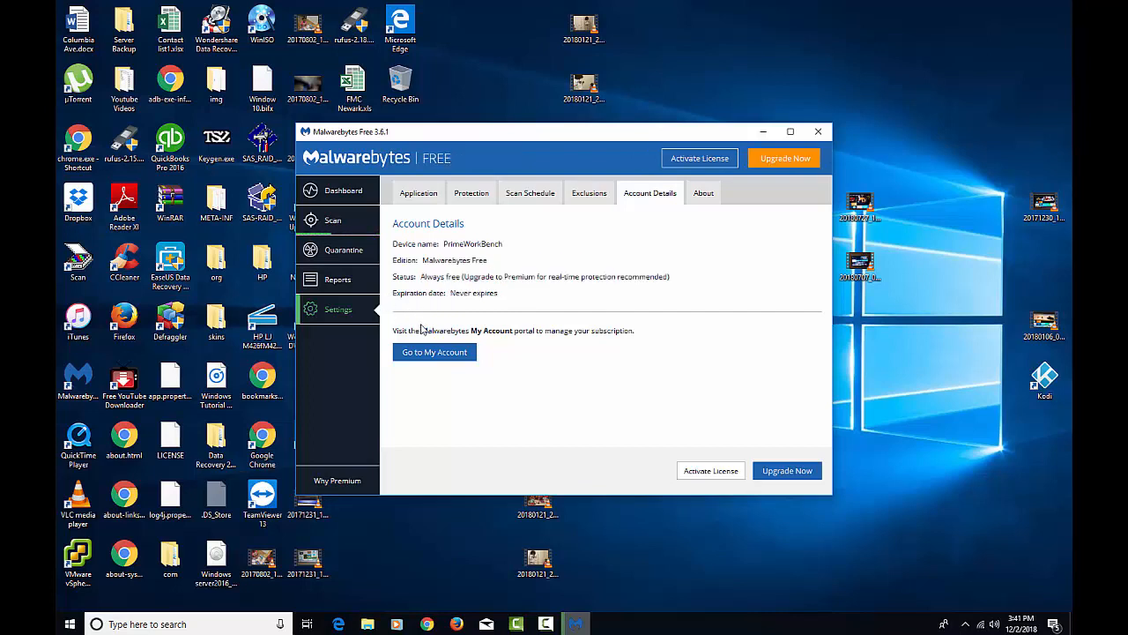
pyautogui.click(355, 228)
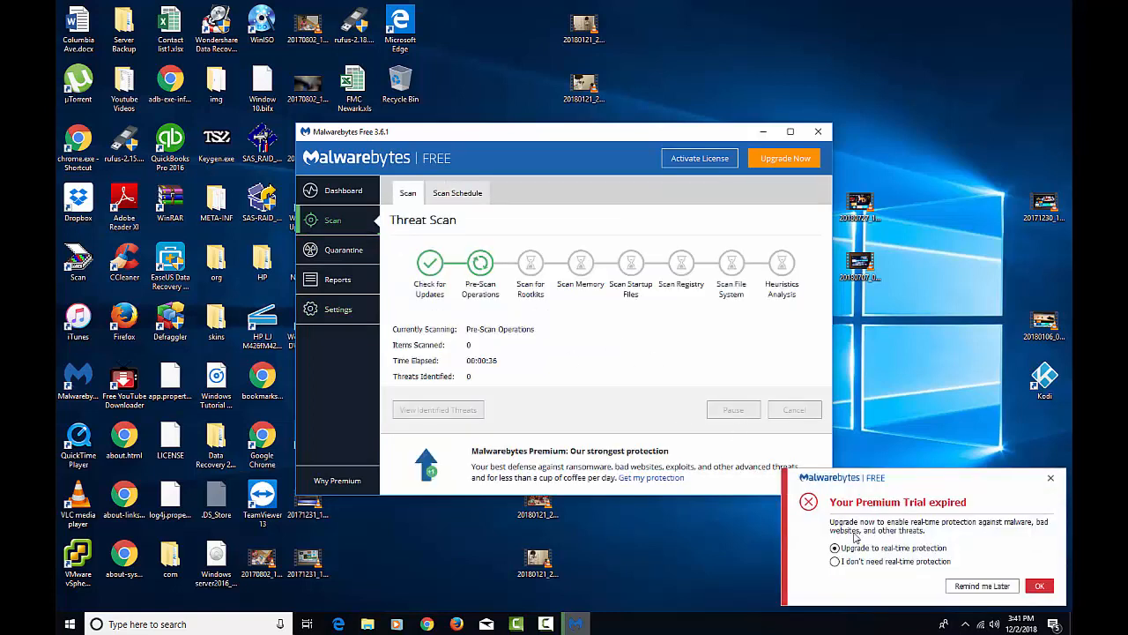
# Decline real-time protection, dismiss the trial notice and quarantine all 11 detected threats
pyautogui.click(835, 562)
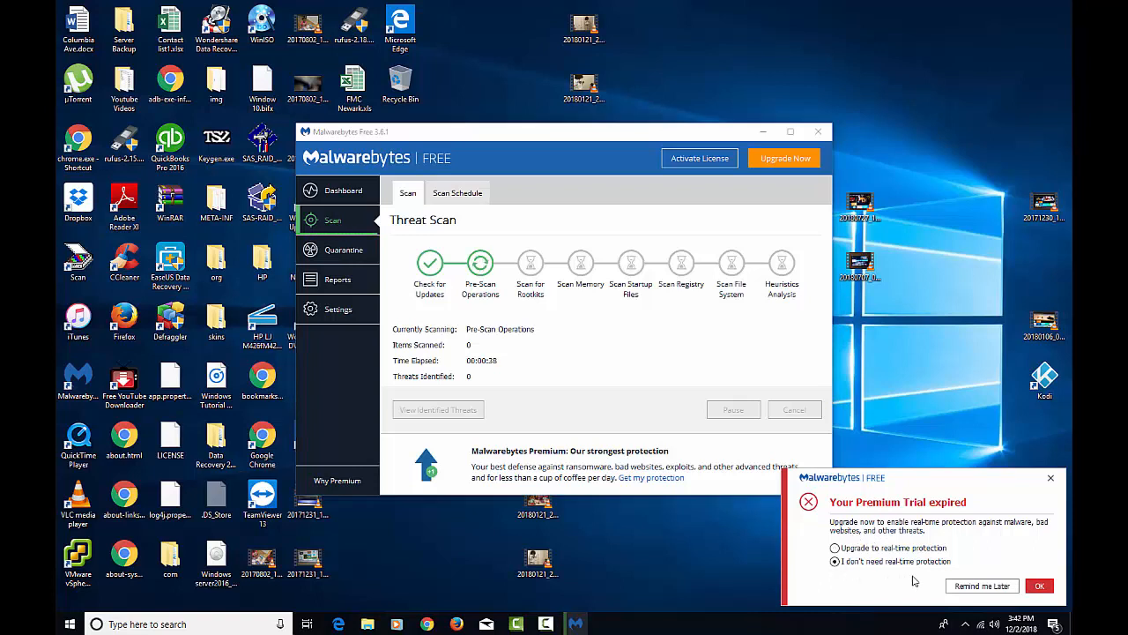
pyautogui.click(1040, 586)
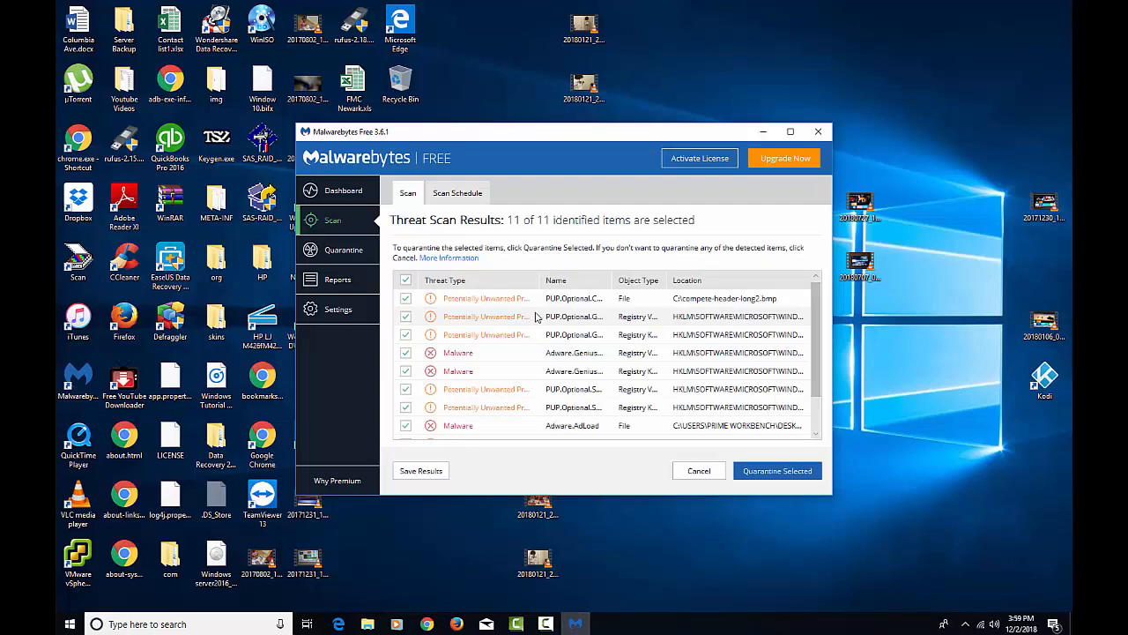
pyautogui.scroll(-3, 511, 370)
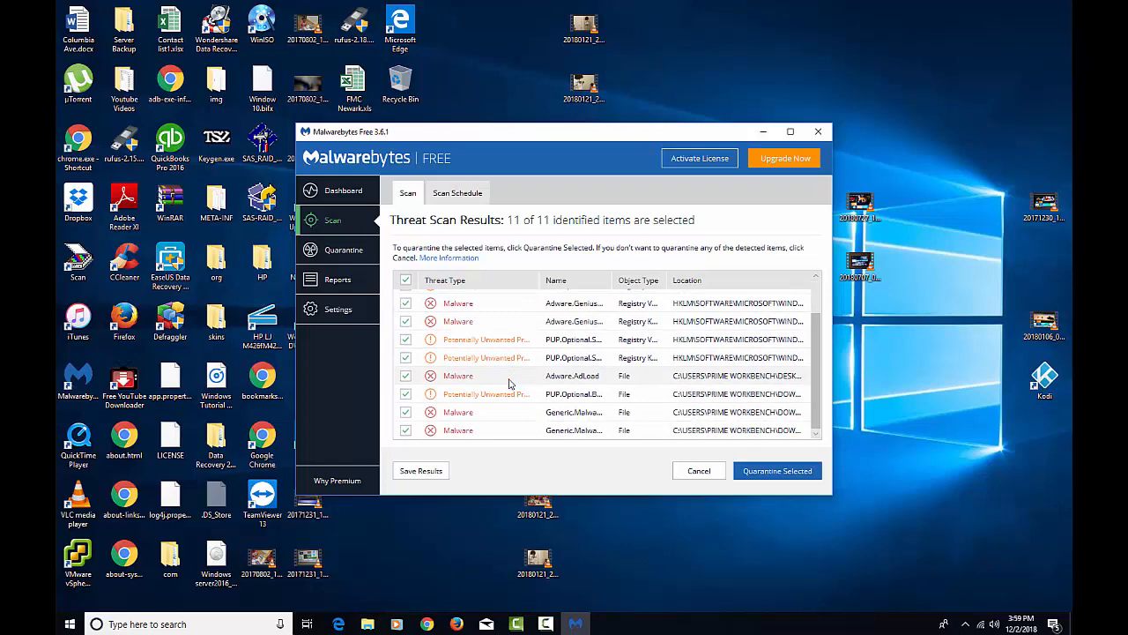
pyautogui.scroll(3, 510, 384)
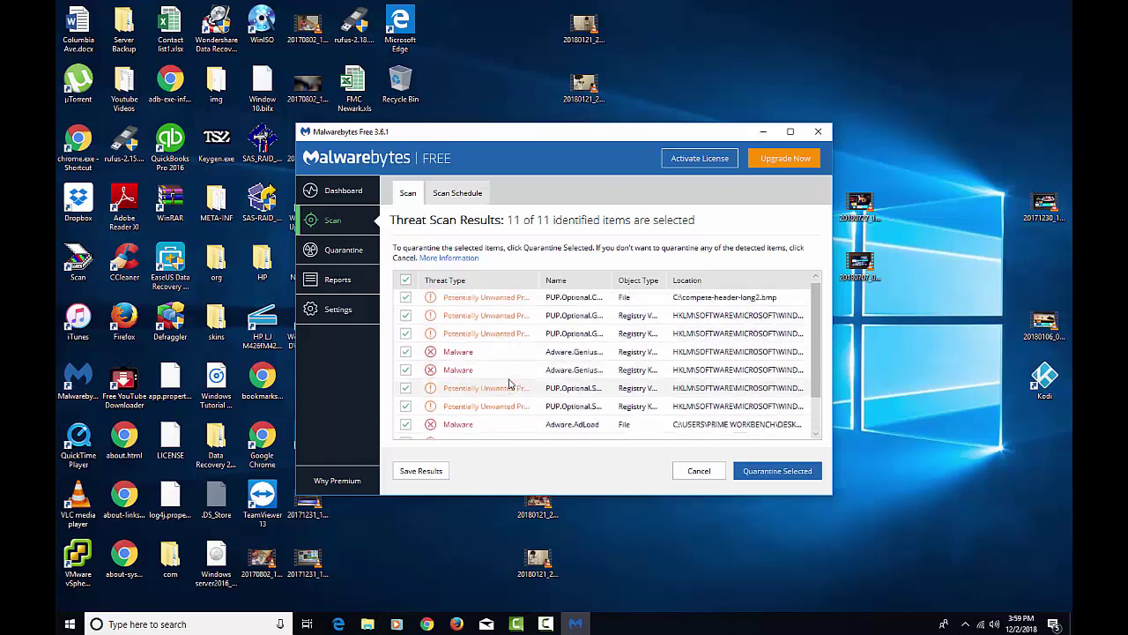
pyautogui.click(792, 481)
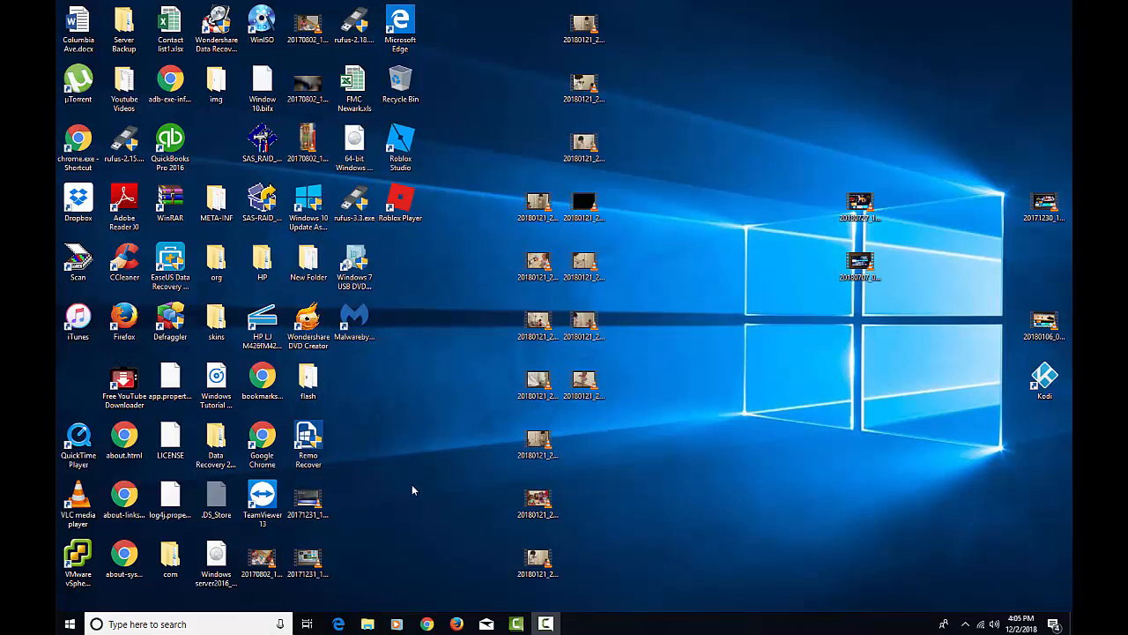
# Search Google for adwcleaner and download it from the malwarebytes.com page
pyautogui.click(426, 623)
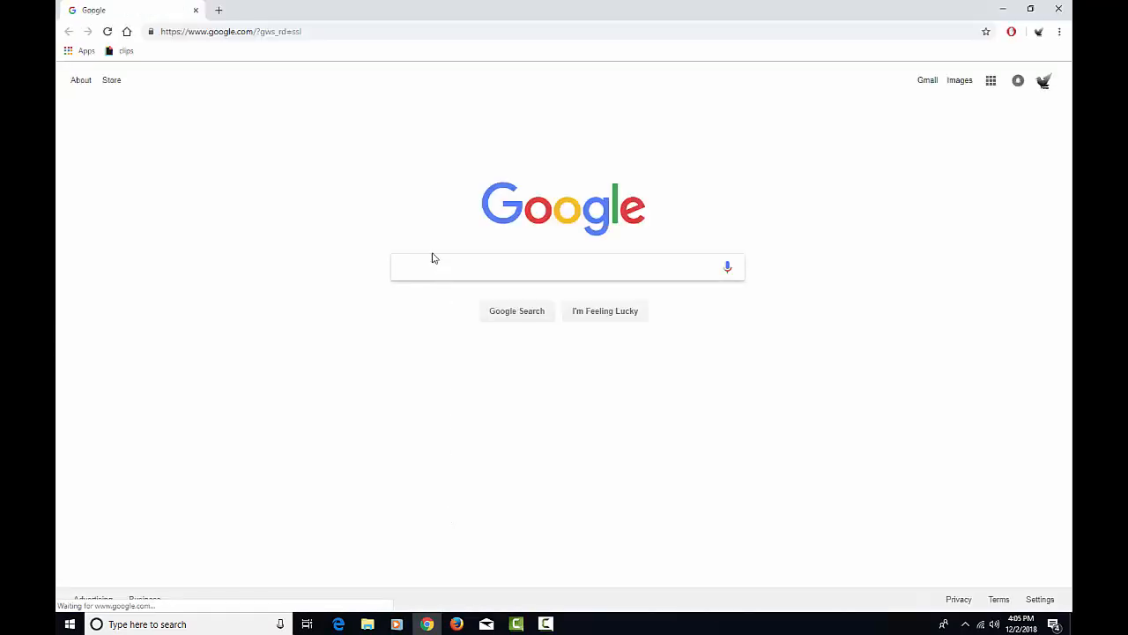
pyautogui.click(430, 268)
pyautogui.write('adwcl')
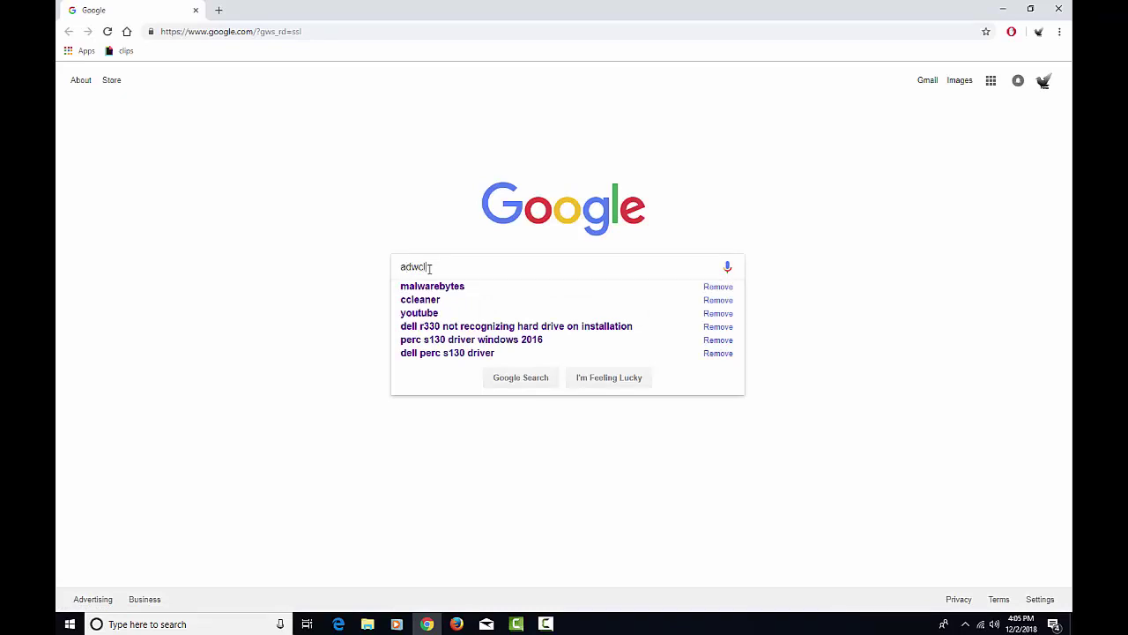
pyautogui.write('ea')
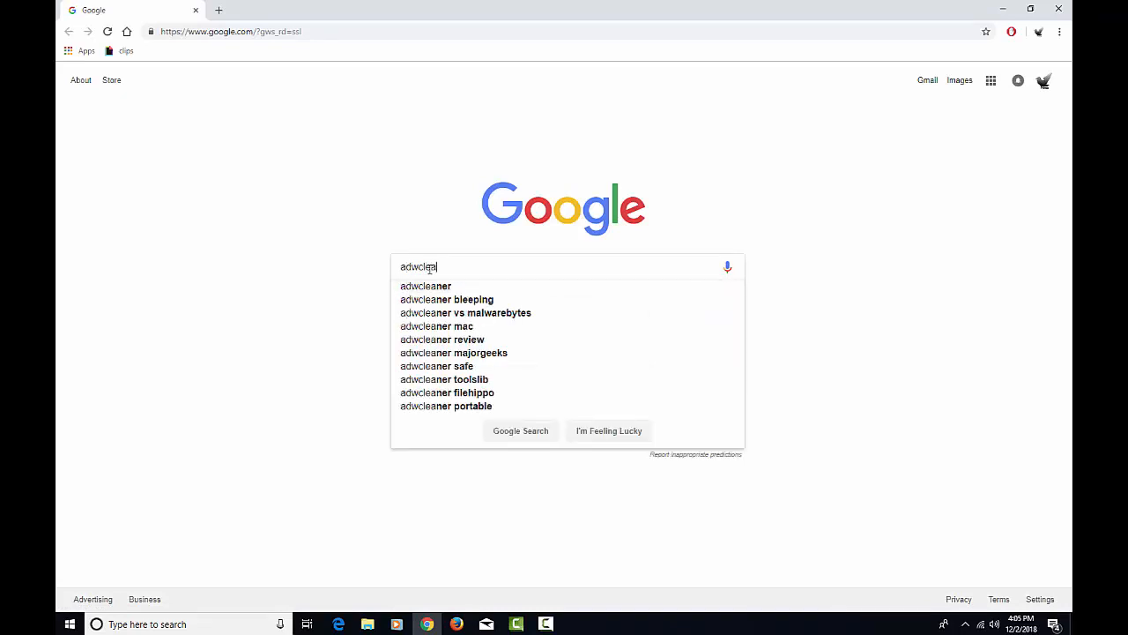
pyautogui.write('ner')
pyautogui.press('Return')
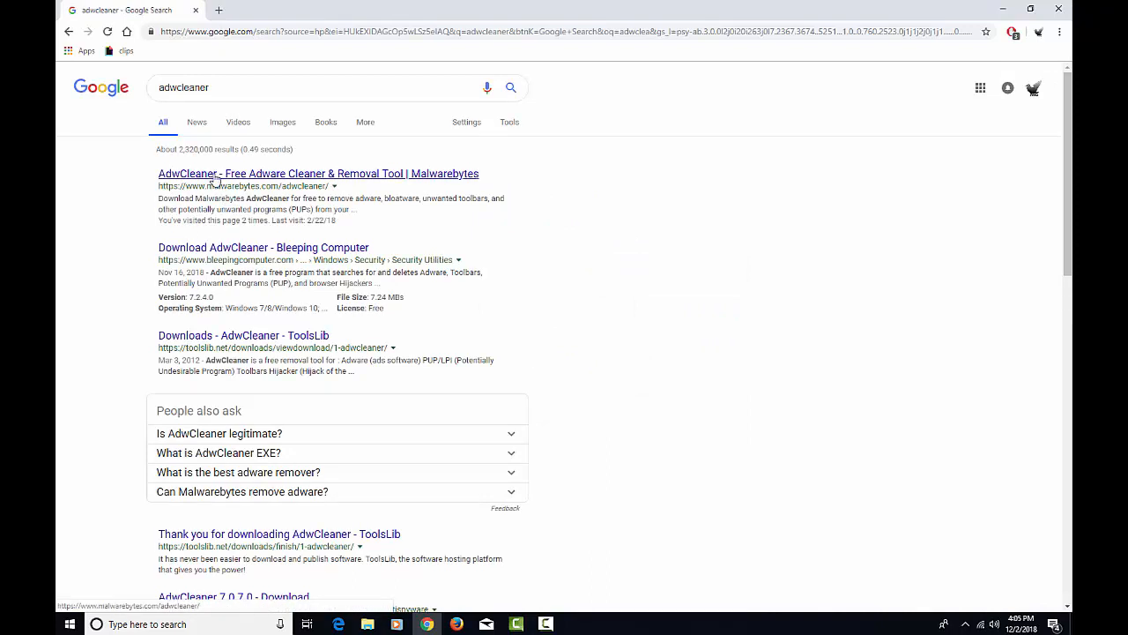
pyautogui.click(214, 176)
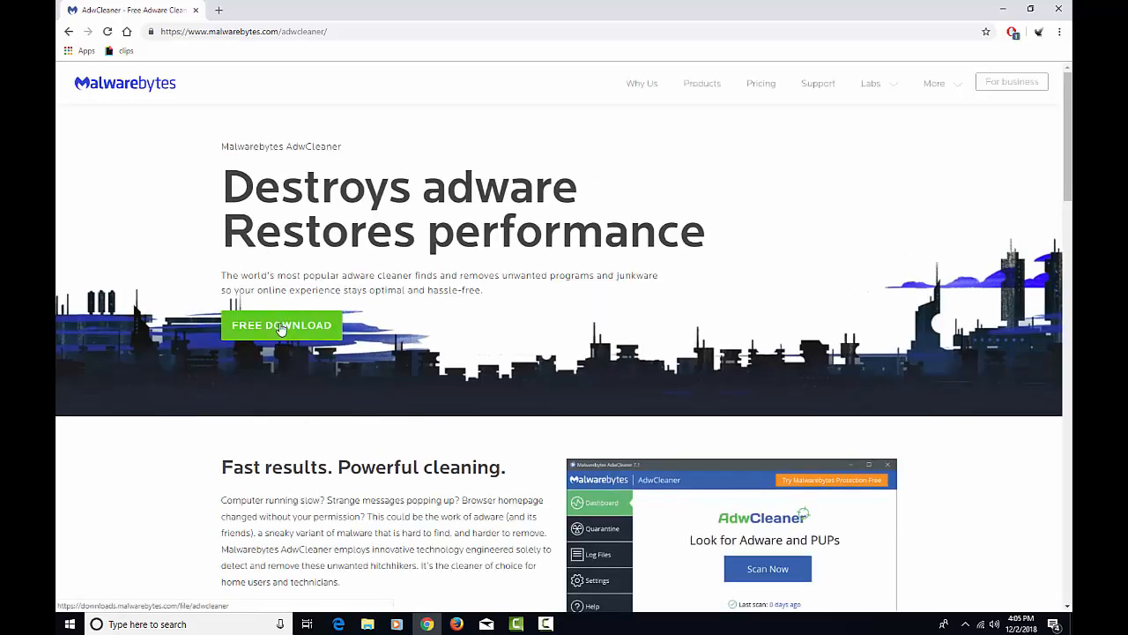
pyautogui.click(282, 325)
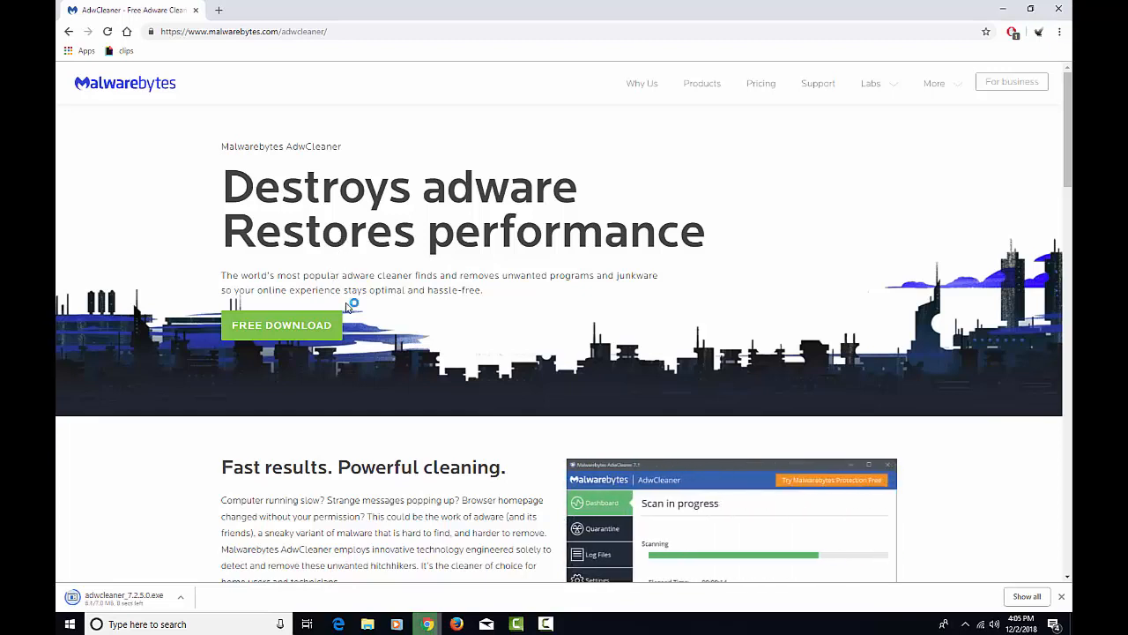
# Launch the downloaded AdwCleaner, accept its license and run an adware scan
pyautogui.click(123, 598)
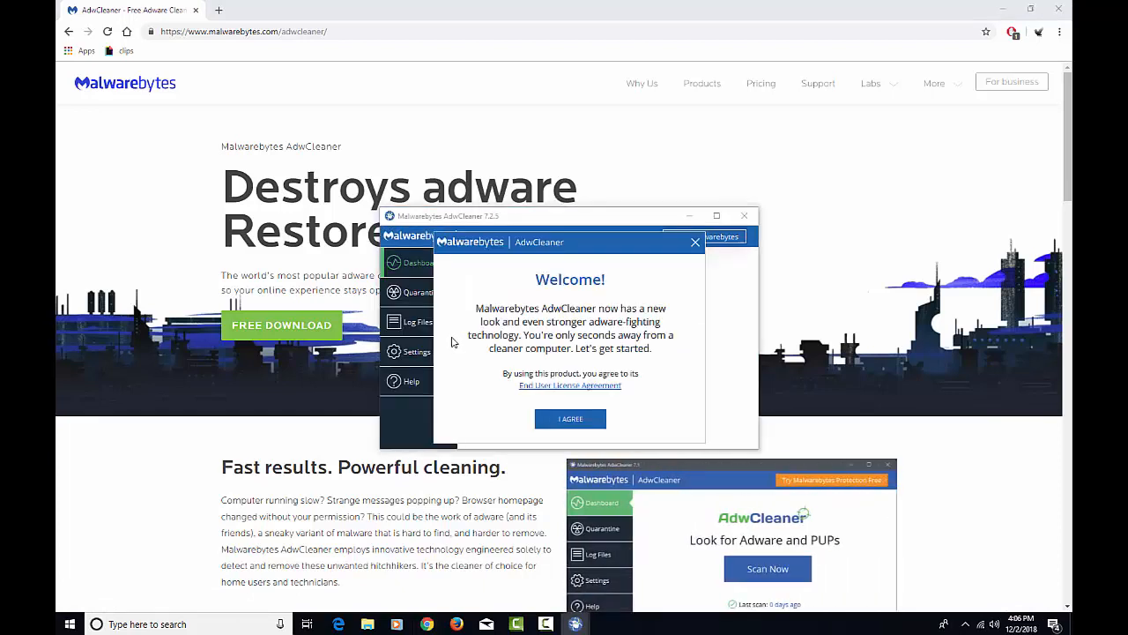
pyautogui.click(570, 419)
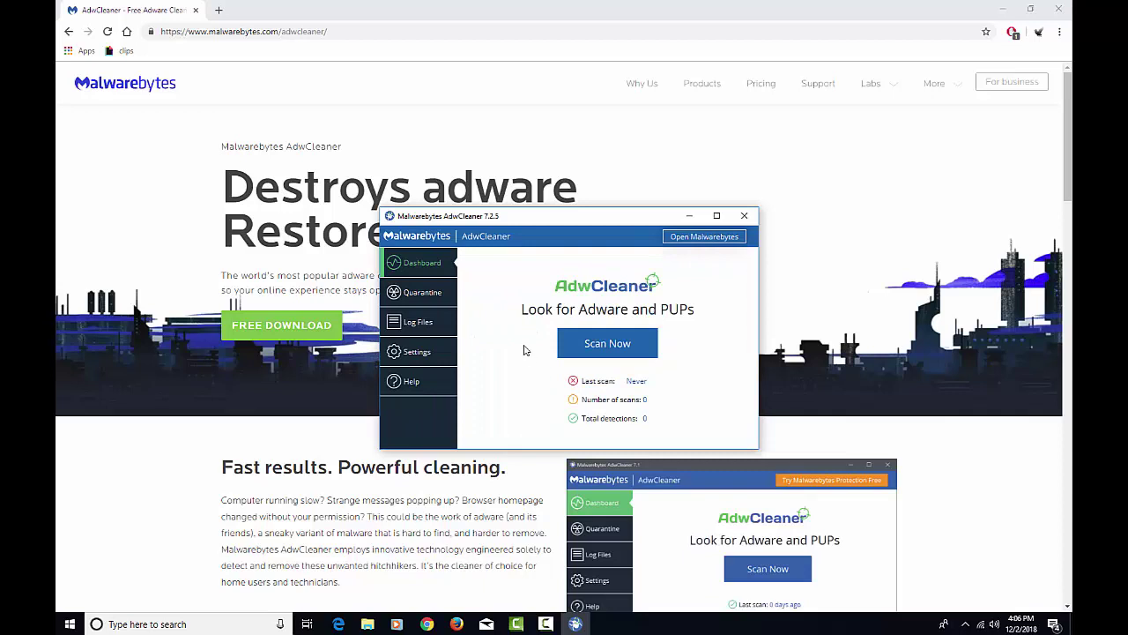
pyautogui.click(585, 344)
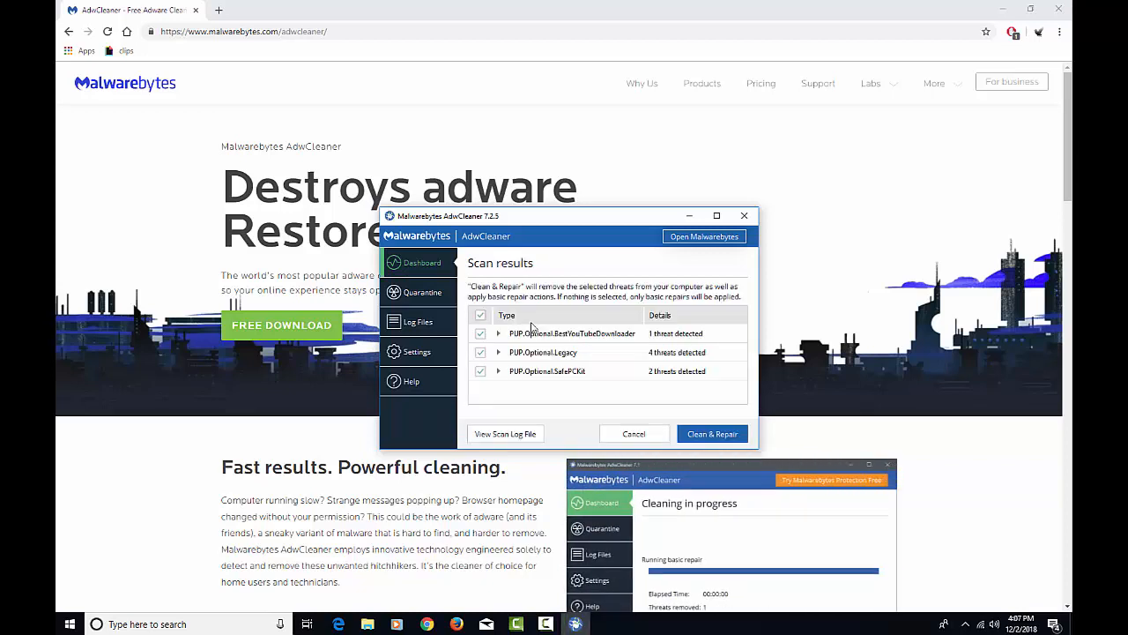
# Clean and repair the 7 detected threats with a restart, close the summary and relaunch Chrome
pyautogui.click(721, 436)
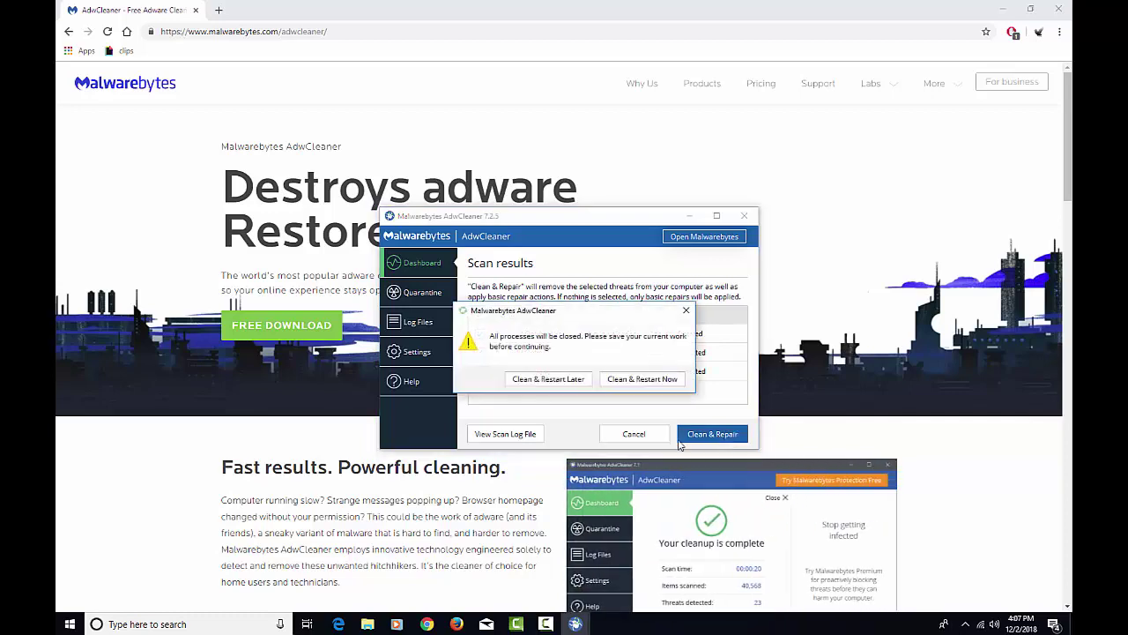
pyautogui.click(641, 379)
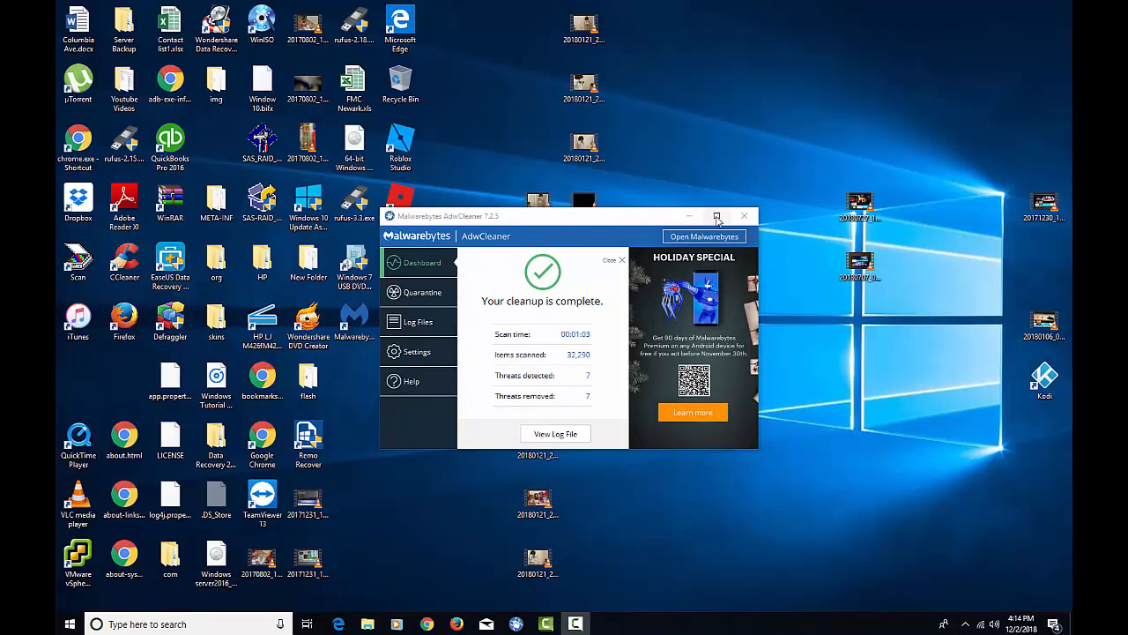
pyautogui.click(744, 215)
pyautogui.click(426, 623)
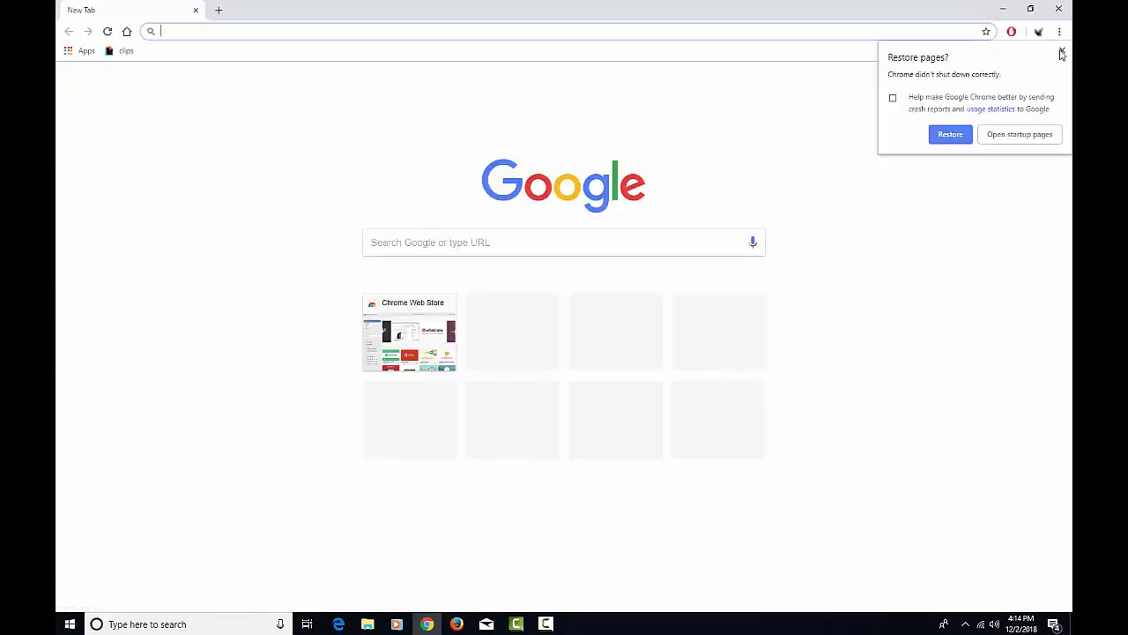
# Dismiss the Restore pages bubble and go to Chrome's installed extensions page
pyautogui.click(1062, 51)
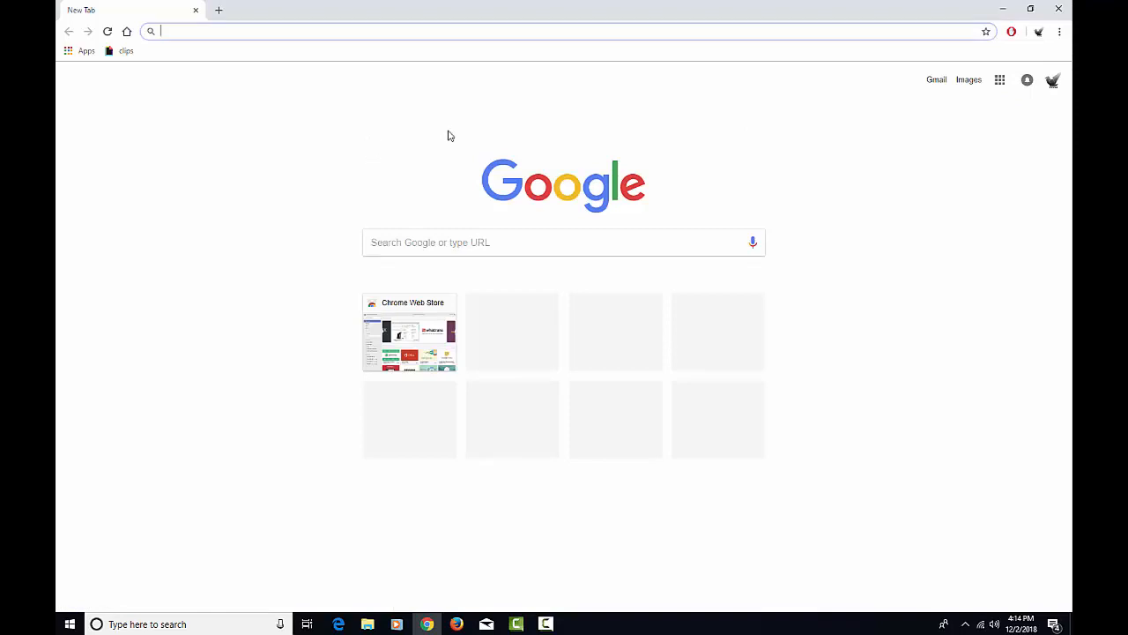
pyautogui.click(1059, 32)
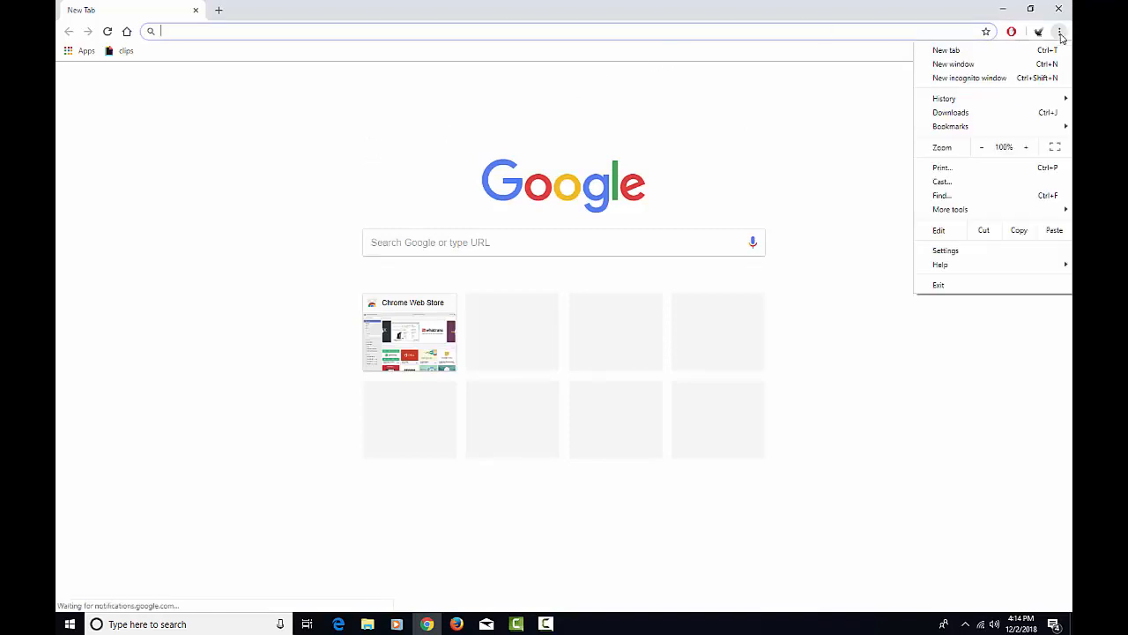
pyautogui.moveTo(950, 209)
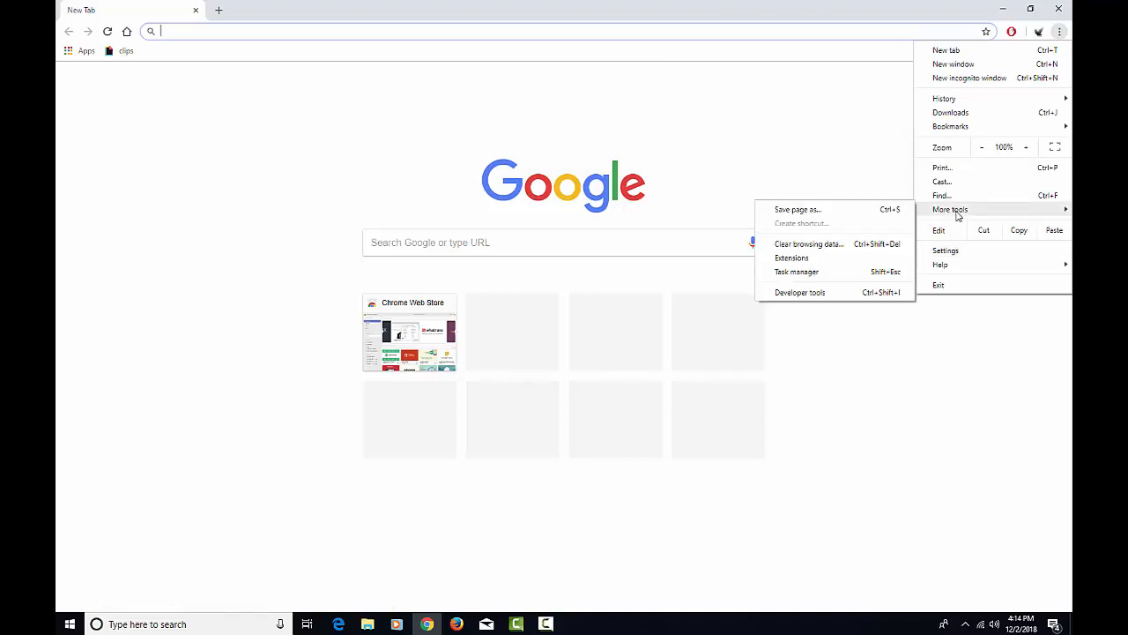
pyautogui.click(787, 258)
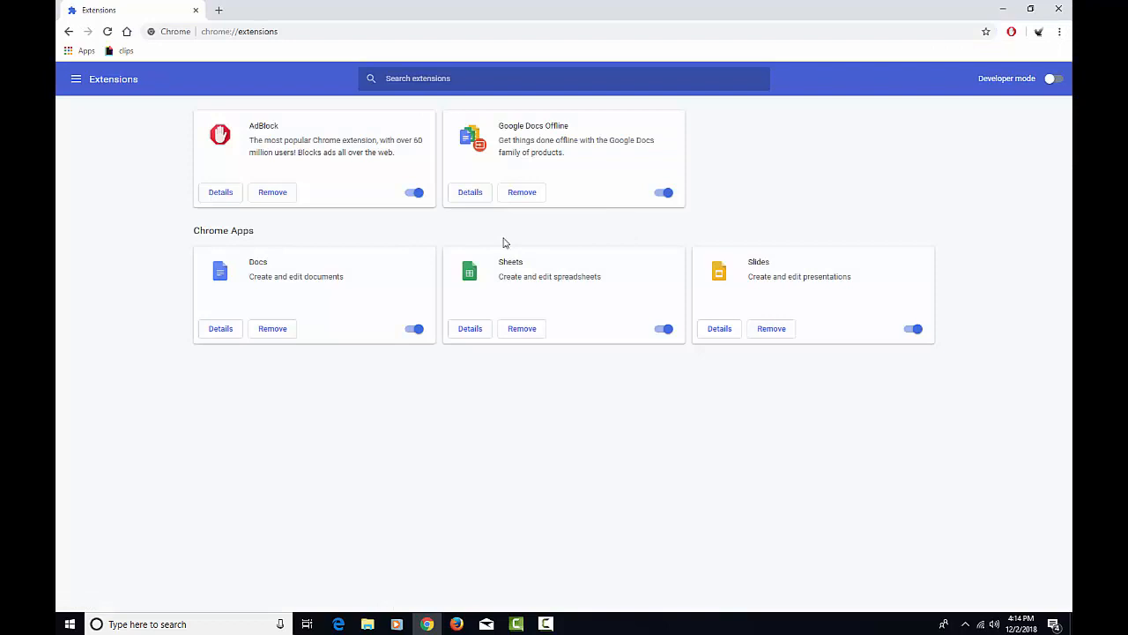
pyautogui.click(76, 79)
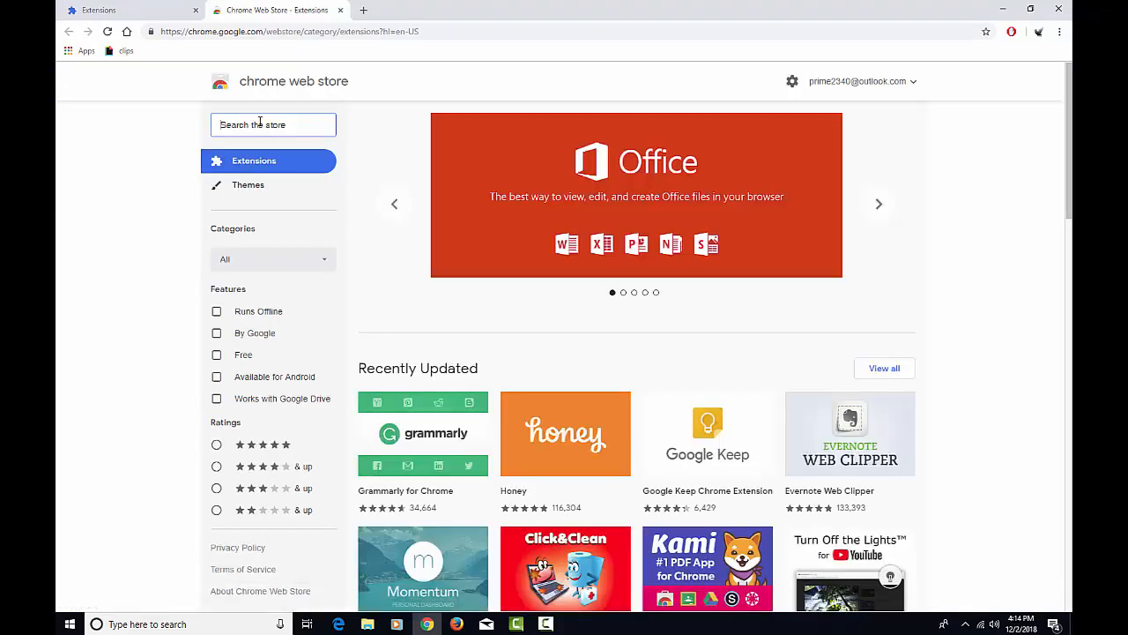
# Search the Chrome Web Store for adblock, then close the store tab back to Extensions
pyautogui.click(259, 121)
pyautogui.write('adblock')
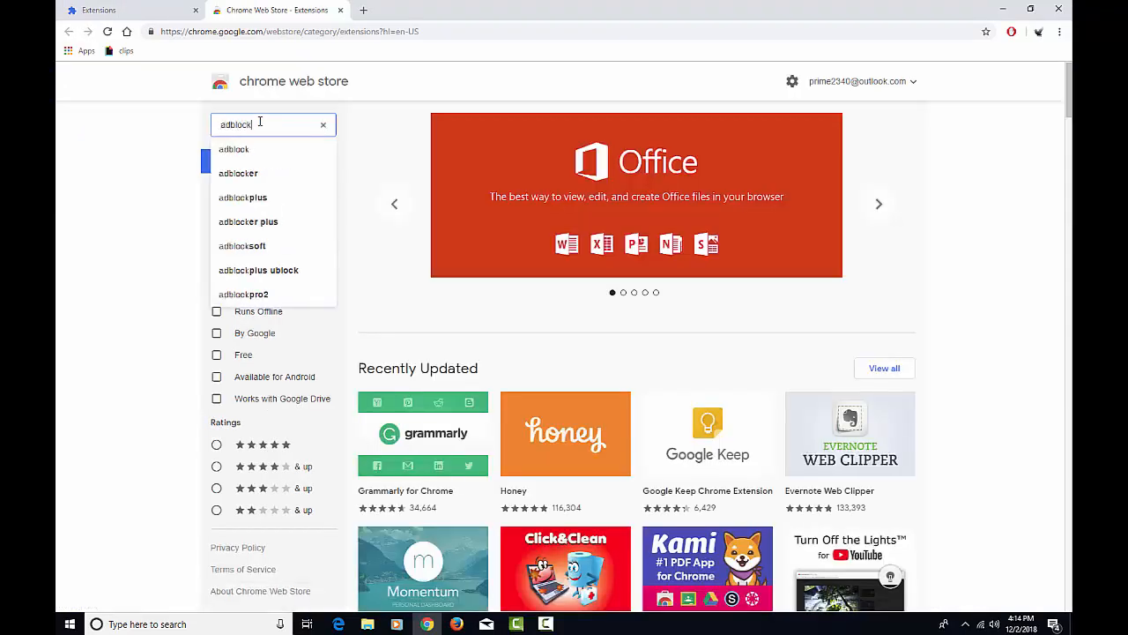
pyautogui.press('Return')
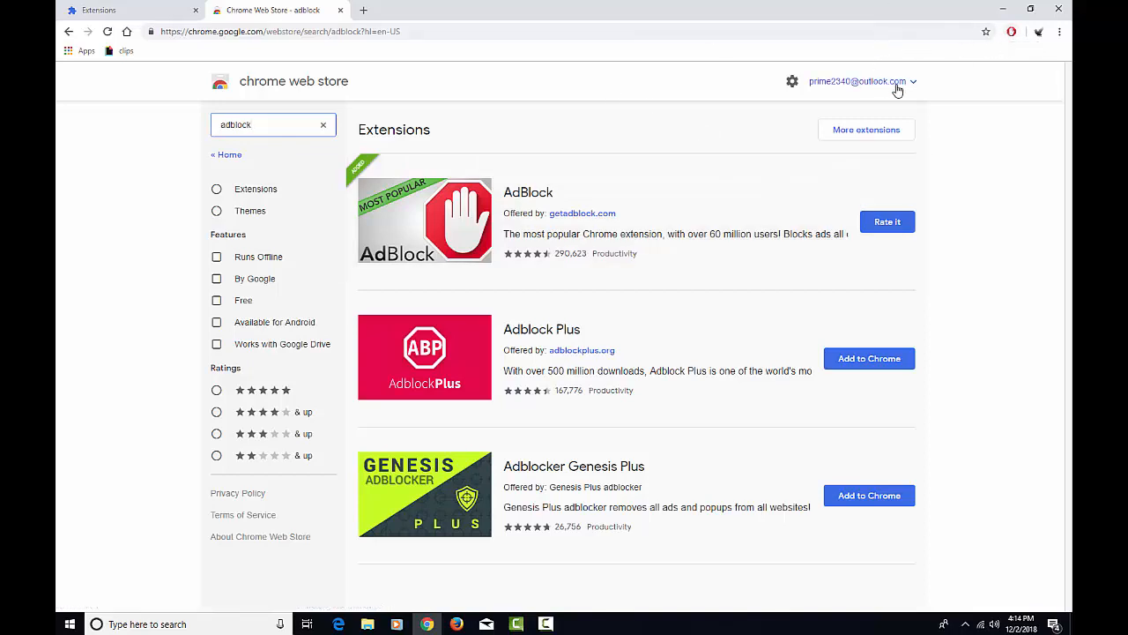
pyautogui.click(340, 10)
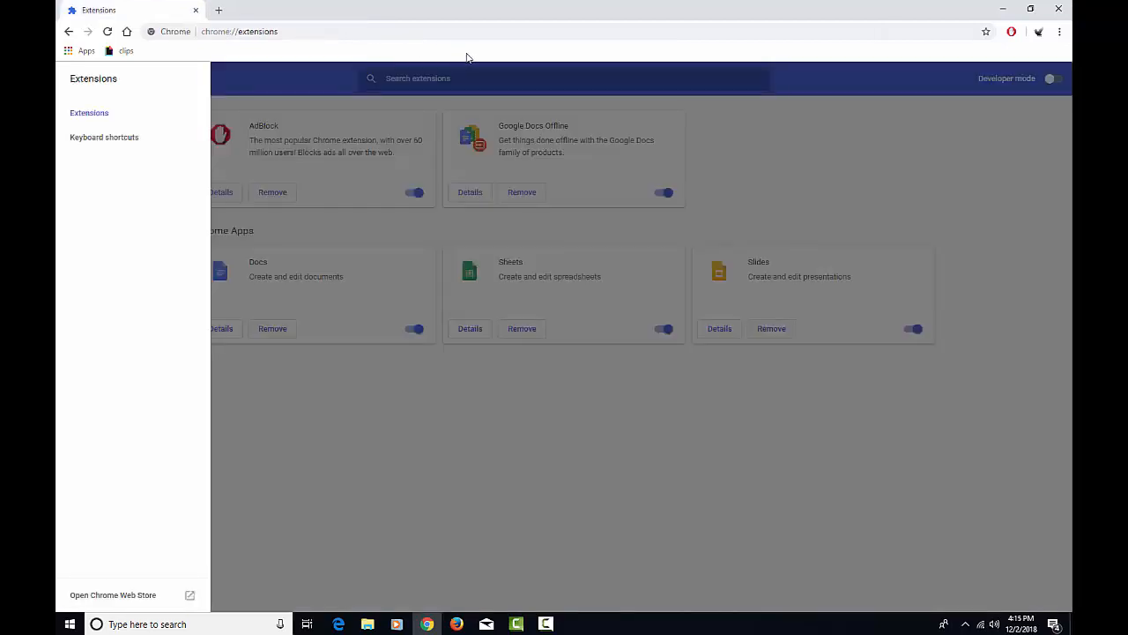